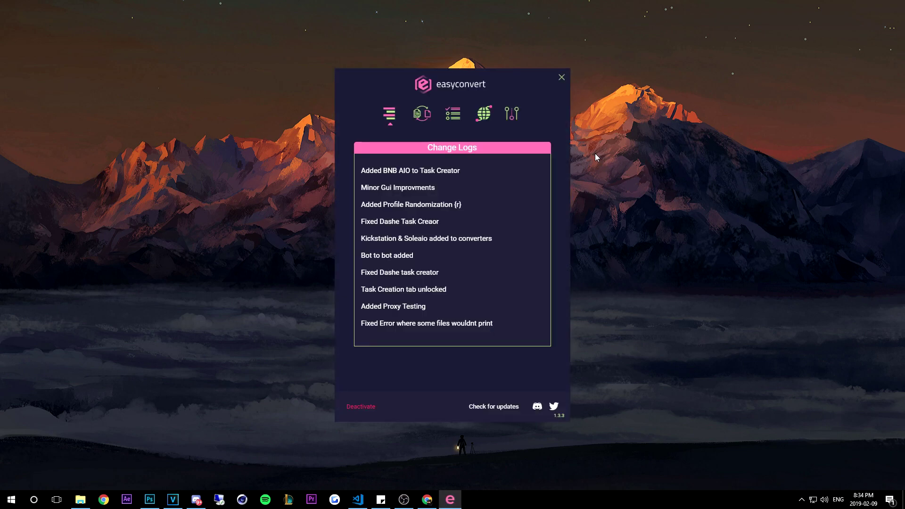
Step: Open the Slot Template from EasyConvert's settings to get a copy of Easy Convert Slots Template v1.0
{"action": "left_click", "coordinate": [513, 118]}
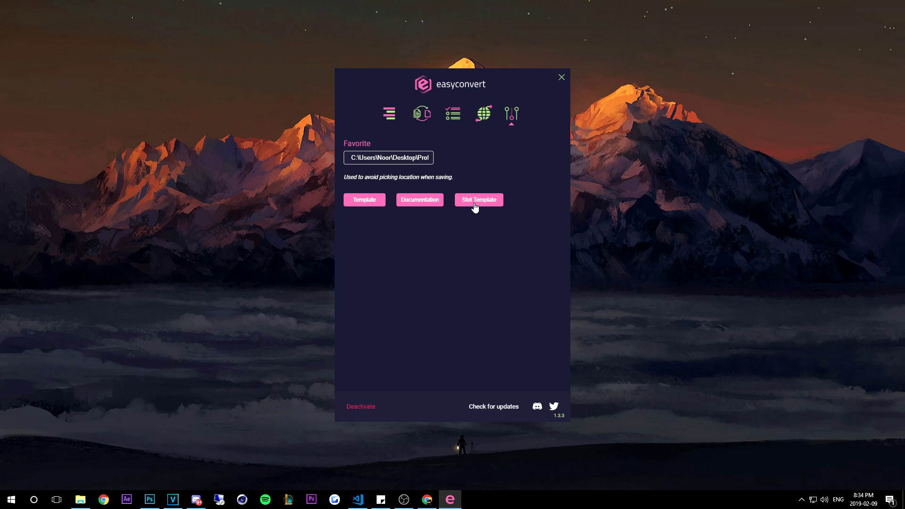
{"action": "left_click", "coordinate": [476, 207]}
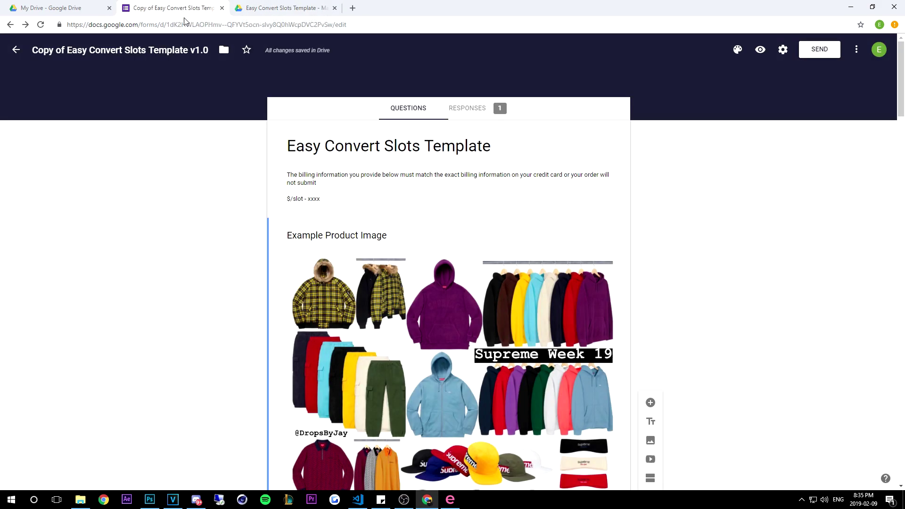
Step: Retitle the form 'Supreme Slots Week 1' and make the description price line read $45/slot
{"action": "triple_click", "coordinate": [396, 150]}
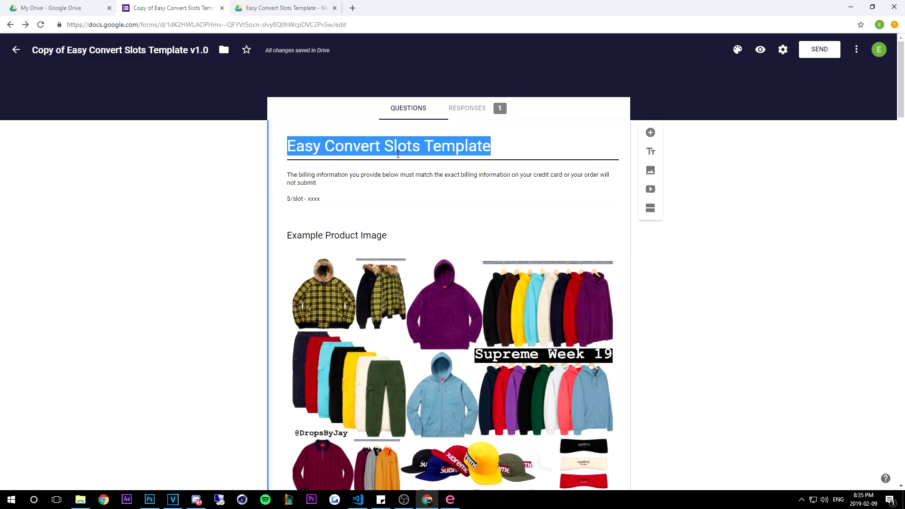
{"action": "type", "text": "Suprem"}
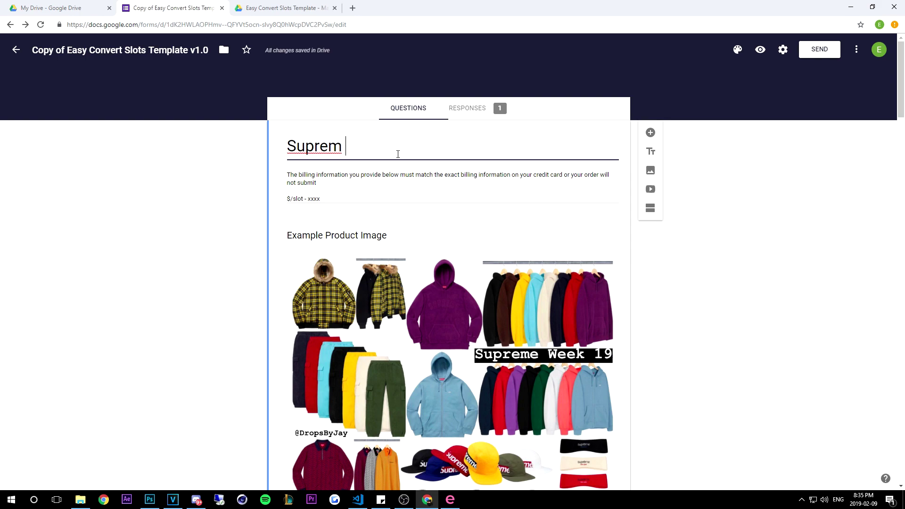
{"action": "type", "text": "e Slots"}
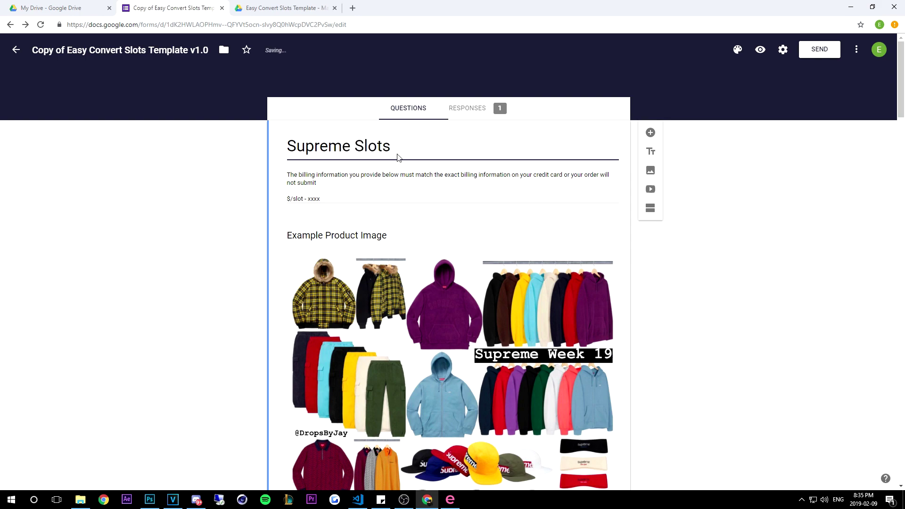
{"action": "type", "text": " Week 1"}
{"action": "left_click", "coordinate": [296, 197]}
{"action": "key", "text": "ctrl+a"}
{"action": "left_click", "coordinate": [296, 198]}
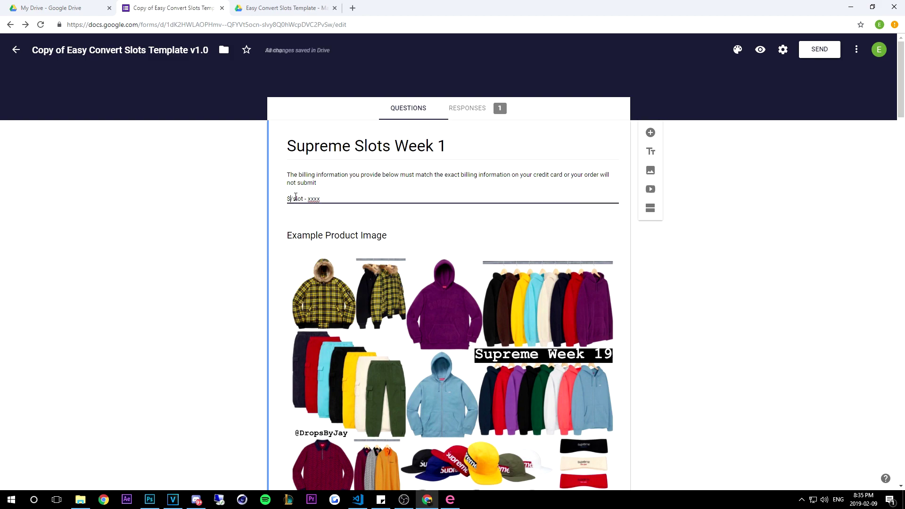
{"action": "type", "text": "45"}
{"action": "left_click", "coordinate": [224, 239]}
{"action": "scroll", "coordinate": [309, 207], "scroll_direction": "down", "scroll_amount": 1}
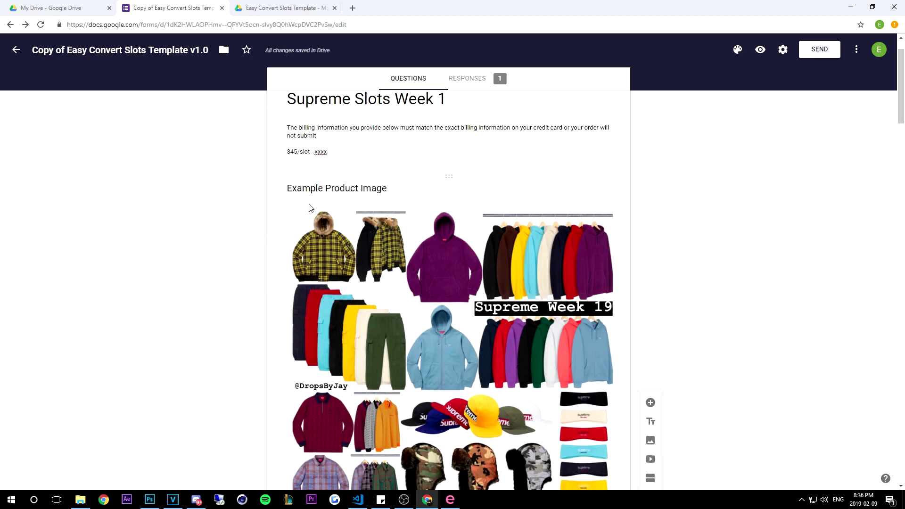
{"action": "left_click", "coordinate": [310, 208]}
{"action": "scroll", "coordinate": [304, 287], "scroll_direction": "down", "scroll_amount": 1}
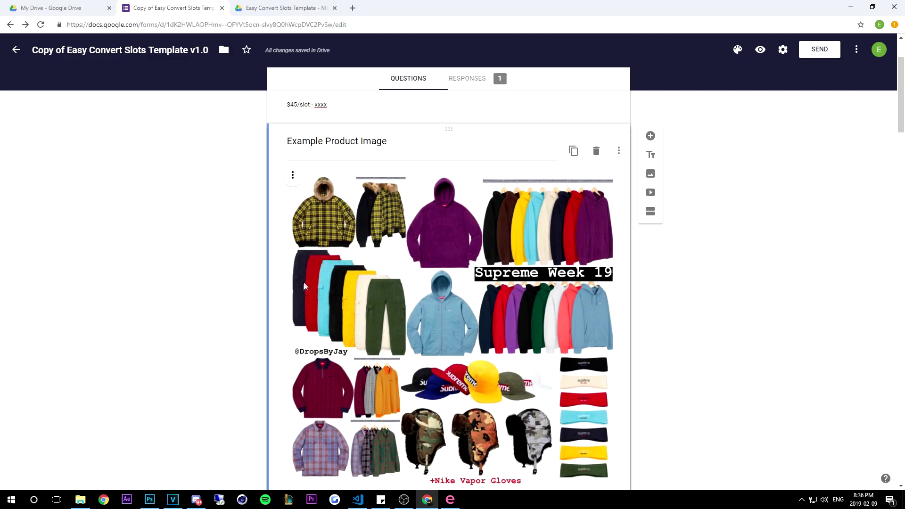
{"action": "left_click", "coordinate": [339, 149]}
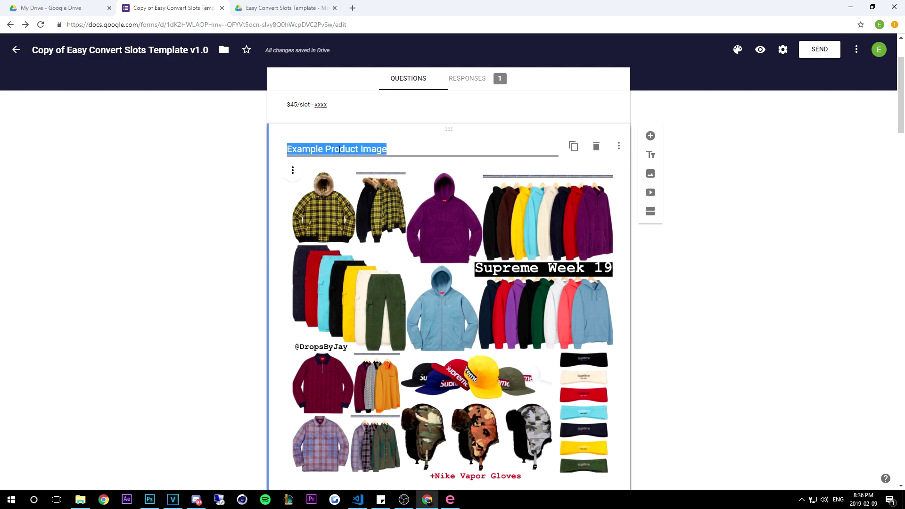
{"action": "scroll", "coordinate": [269, 324], "scroll_direction": "down", "scroll_amount": 3}
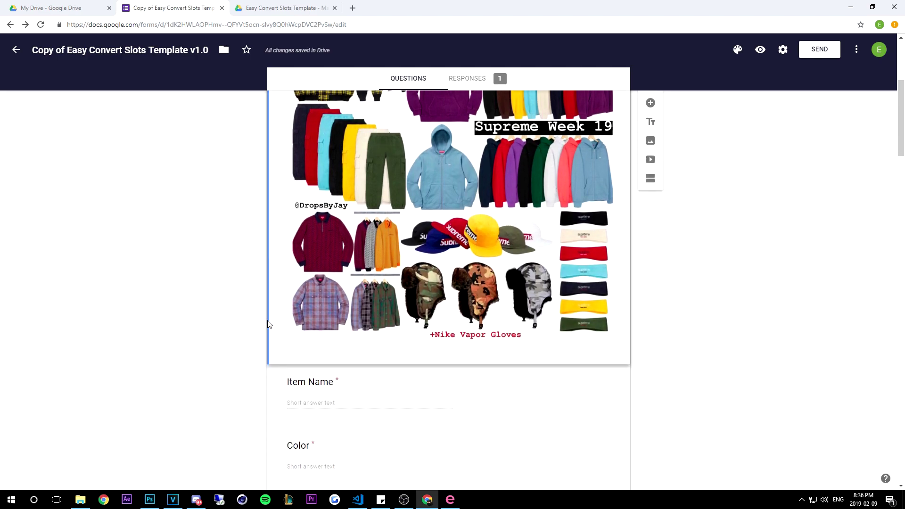
{"action": "scroll", "coordinate": [267, 325], "scroll_direction": "down", "scroll_amount": 2}
{"action": "scroll", "coordinate": [275, 318], "scroll_direction": "down", "scroll_amount": 2}
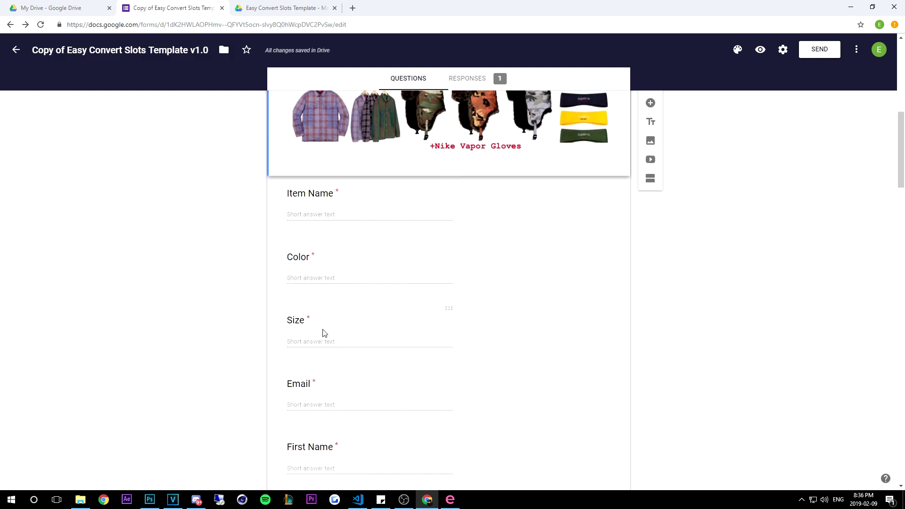
{"action": "scroll", "coordinate": [324, 333], "scroll_direction": "down", "scroll_amount": 3}
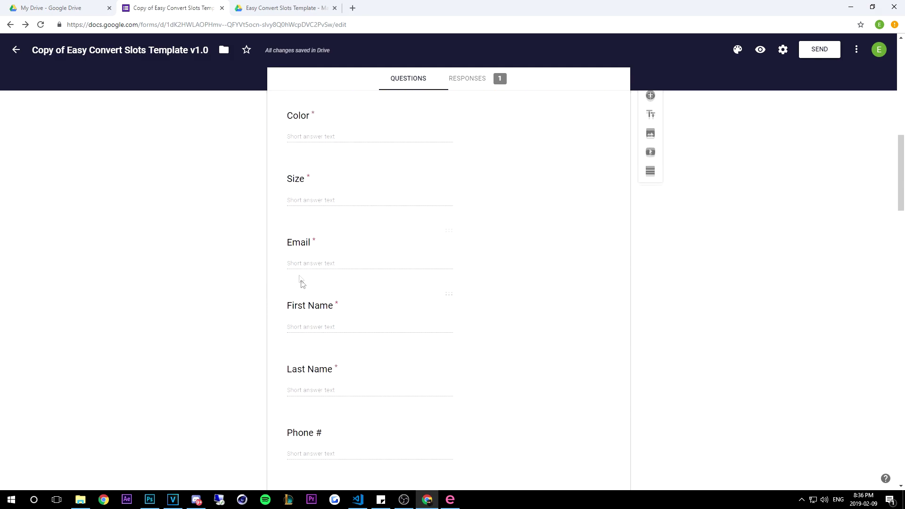
{"action": "scroll", "coordinate": [309, 247], "scroll_direction": "up", "scroll_amount": 2}
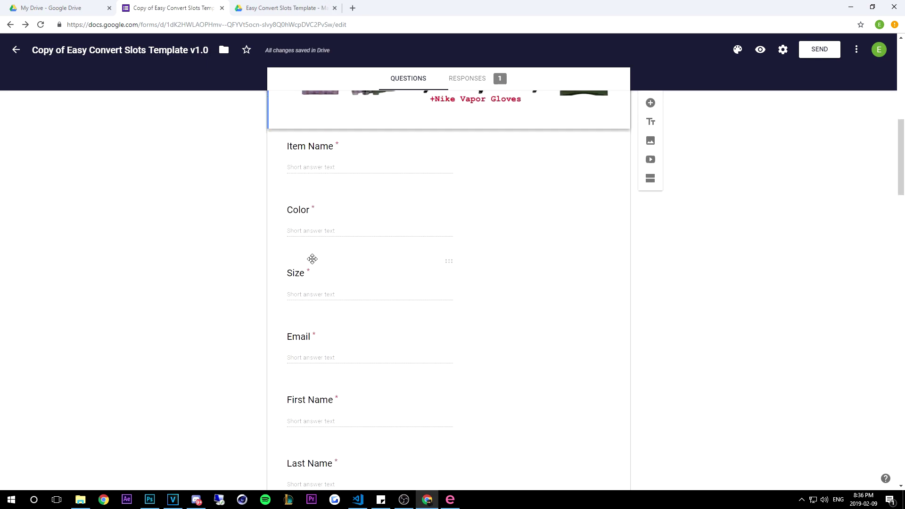
{"action": "left_click", "coordinate": [317, 167]}
{"action": "left_click", "coordinate": [304, 264]}
{"action": "left_click", "coordinate": [305, 329]}
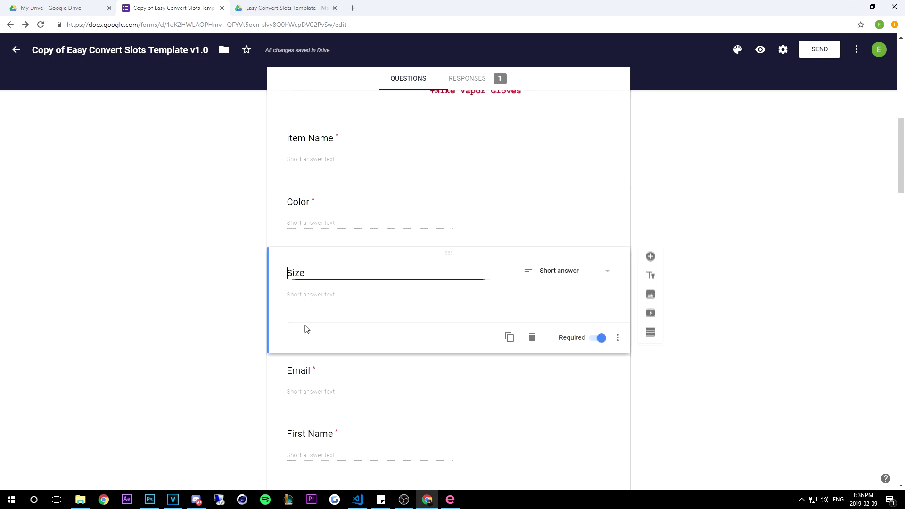
{"action": "scroll", "coordinate": [290, 316], "scroll_direction": "down", "scroll_amount": 3}
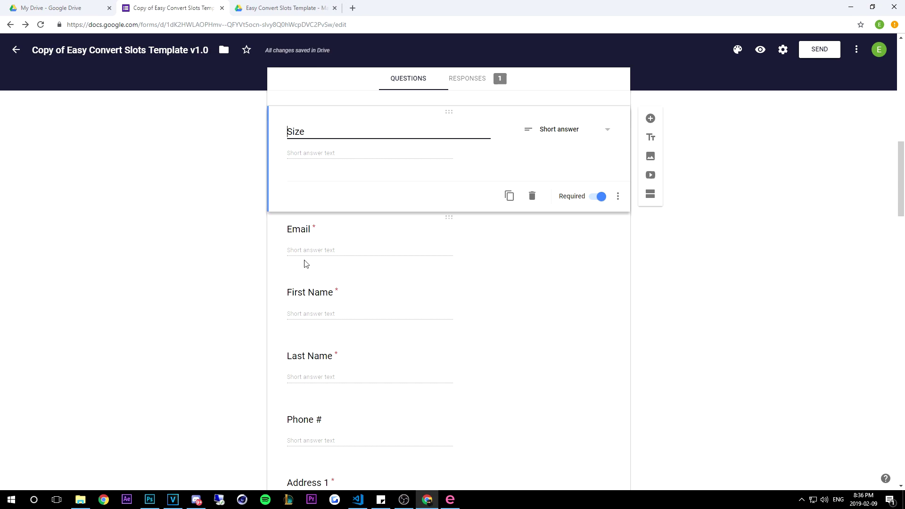
{"action": "left_click", "coordinate": [309, 246]}
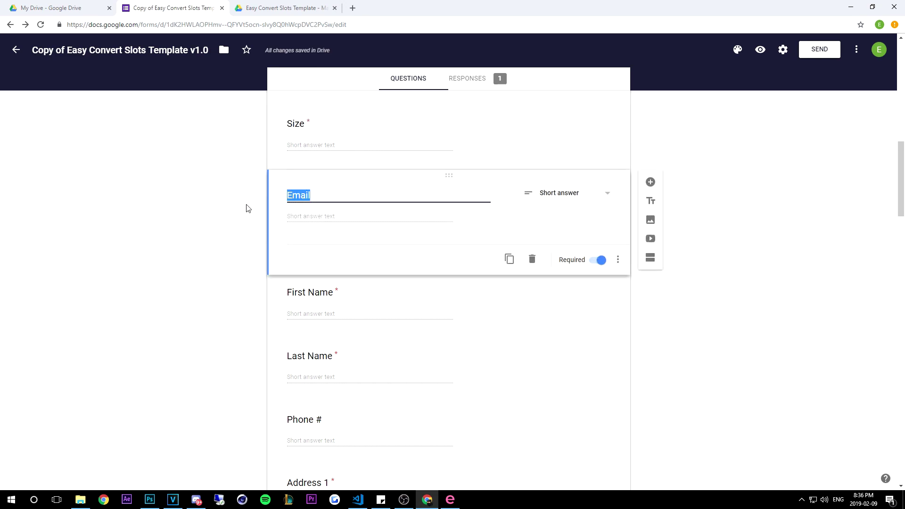
{"action": "scroll", "coordinate": [250, 211], "scroll_direction": "down", "scroll_amount": 13}
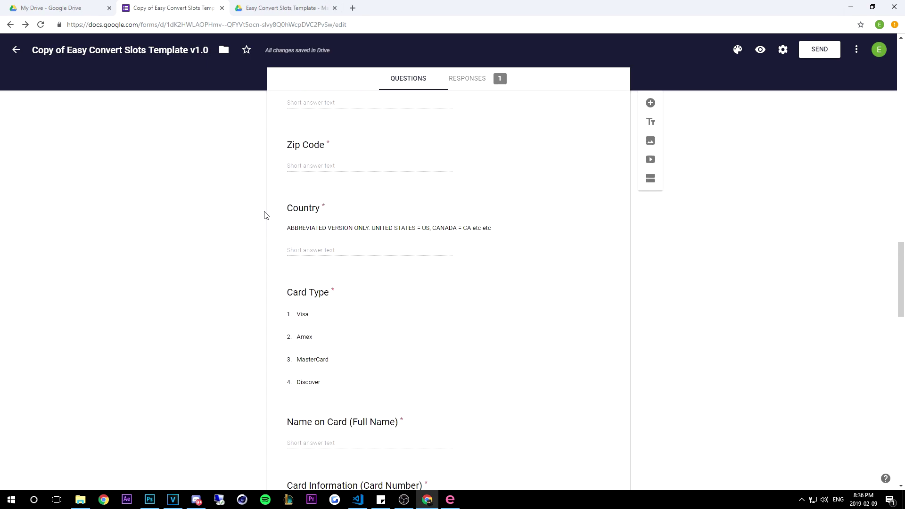
{"action": "scroll", "coordinate": [263, 215], "scroll_direction": "down", "scroll_amount": 13}
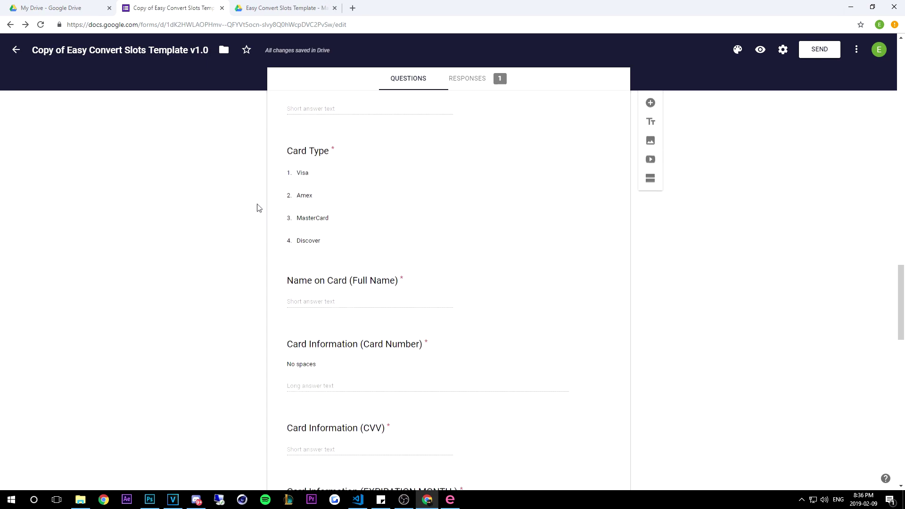
{"action": "scroll", "coordinate": [258, 210], "scroll_direction": "down", "scroll_amount": 8}
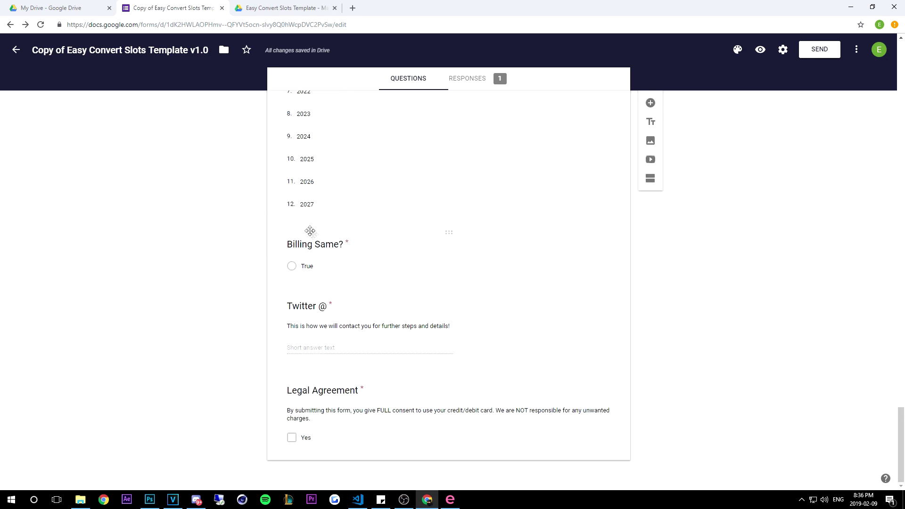
{"action": "left_click", "coordinate": [327, 250]}
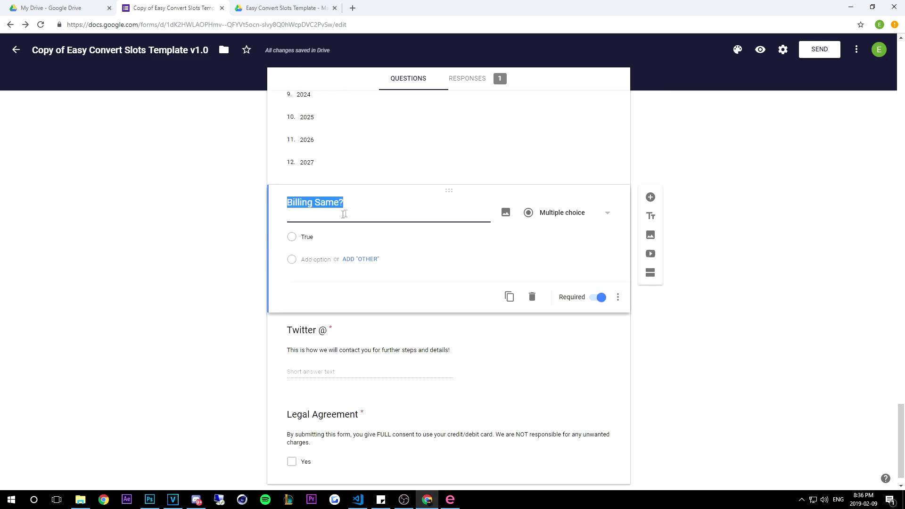
{"action": "left_click", "coordinate": [256, 241]}
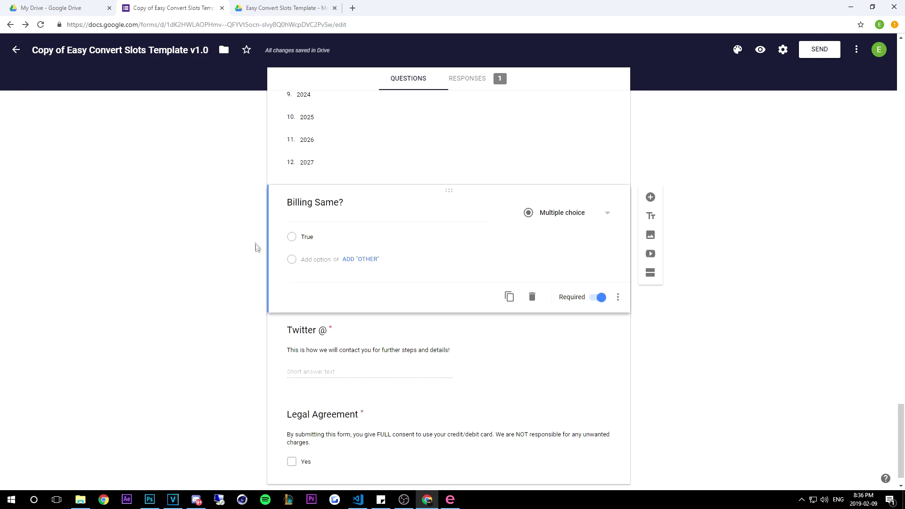
{"action": "scroll", "coordinate": [259, 160], "scroll_direction": "up", "scroll_amount": 20}
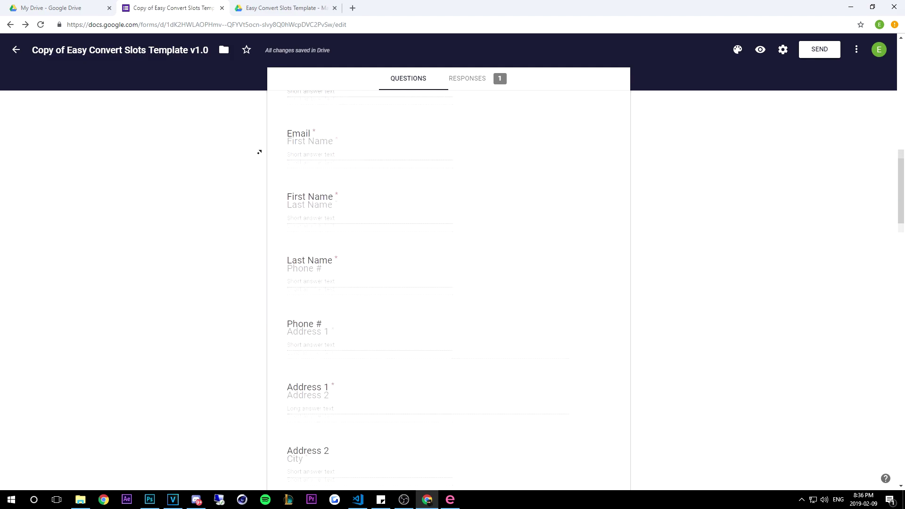
Step: Link the form's responses to a new spreadsheet named s1
{"action": "left_click", "coordinate": [475, 115]}
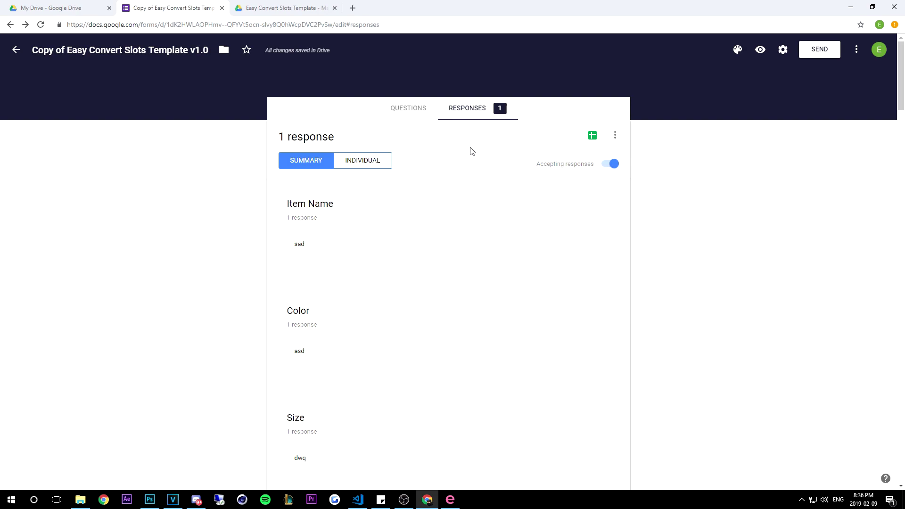
{"action": "left_click", "coordinate": [593, 137]}
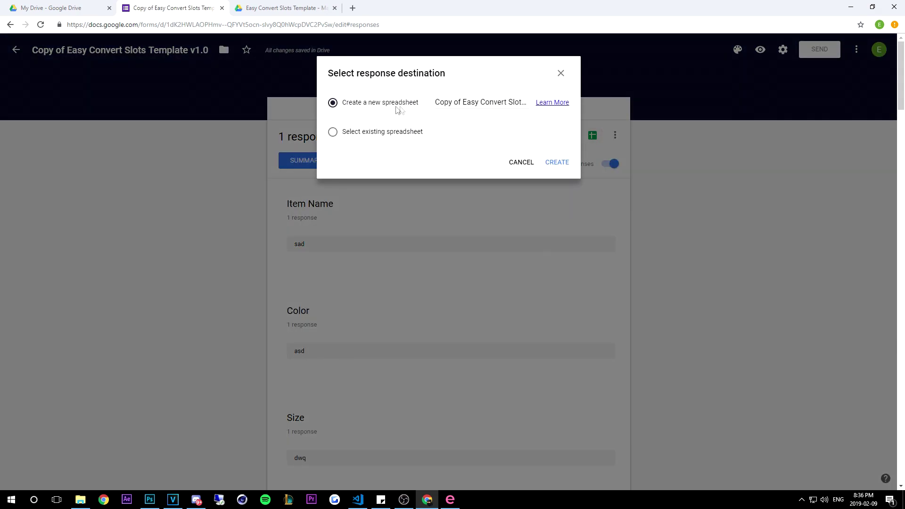
{"action": "triple_click", "coordinate": [476, 100]}
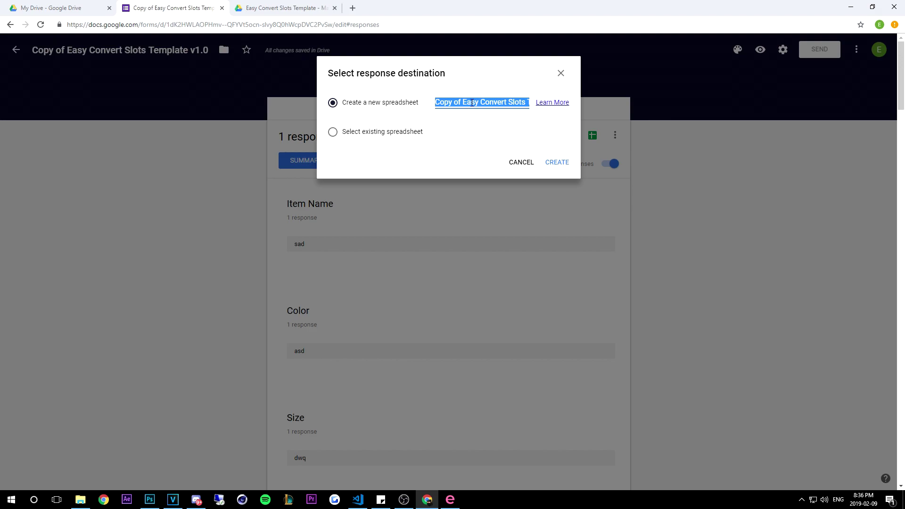
{"action": "type", "text": "s1"}
{"action": "left_click", "coordinate": [466, 138]}
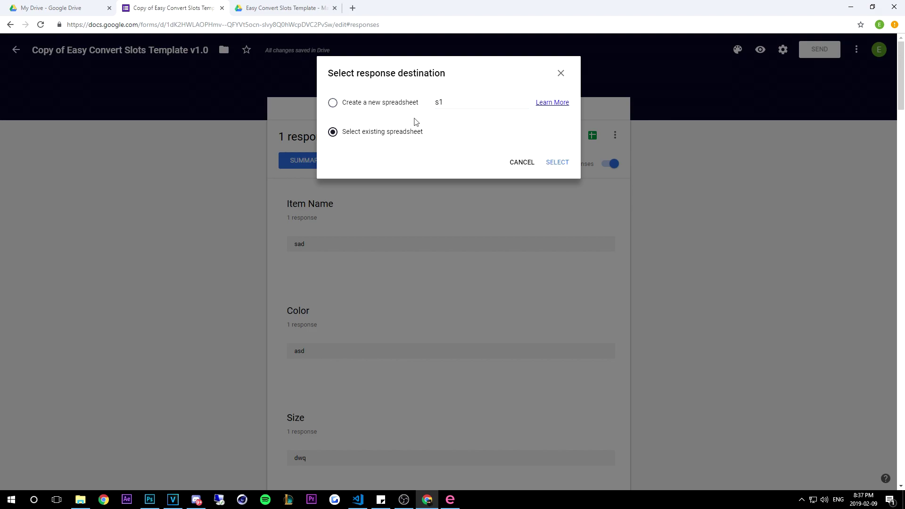
{"action": "left_click", "coordinate": [397, 104]}
{"action": "left_click", "coordinate": [558, 162]}
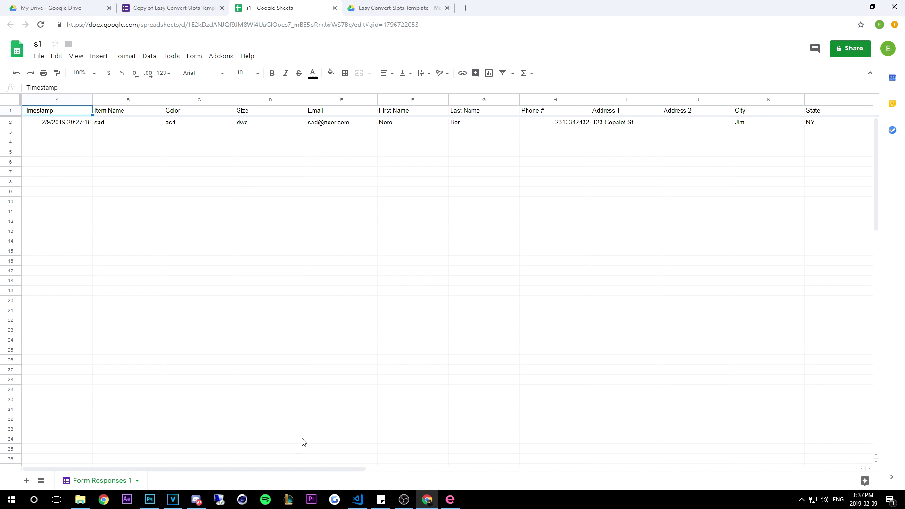
{"action": "left_click_drag", "start_coordinate": [256, 469], "coordinate": [183, 398]}
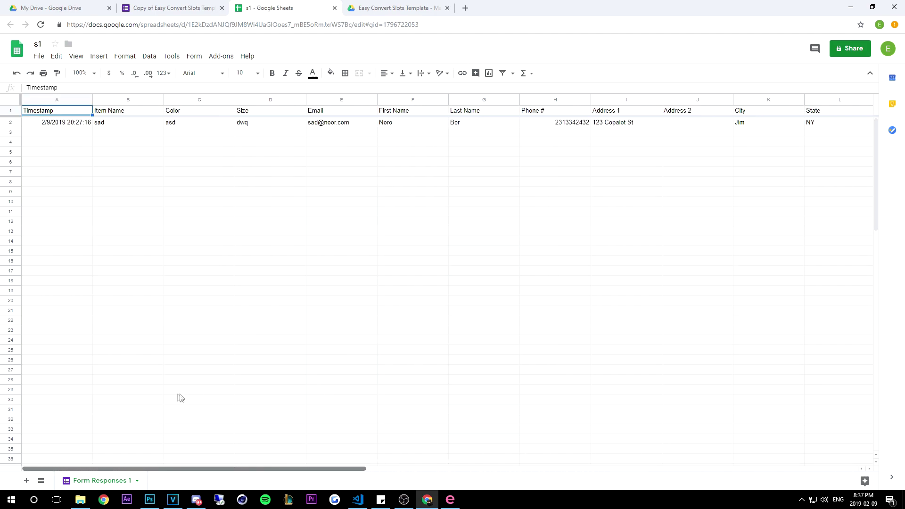
{"action": "left_click", "coordinate": [39, 57]}
{"action": "mouse_move", "coordinate": [97, 167]}
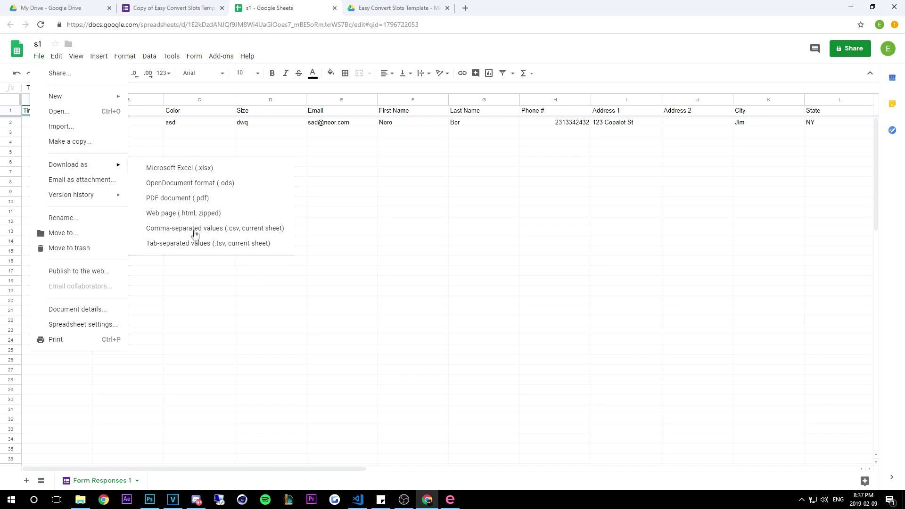
{"action": "left_click", "coordinate": [383, 193]}
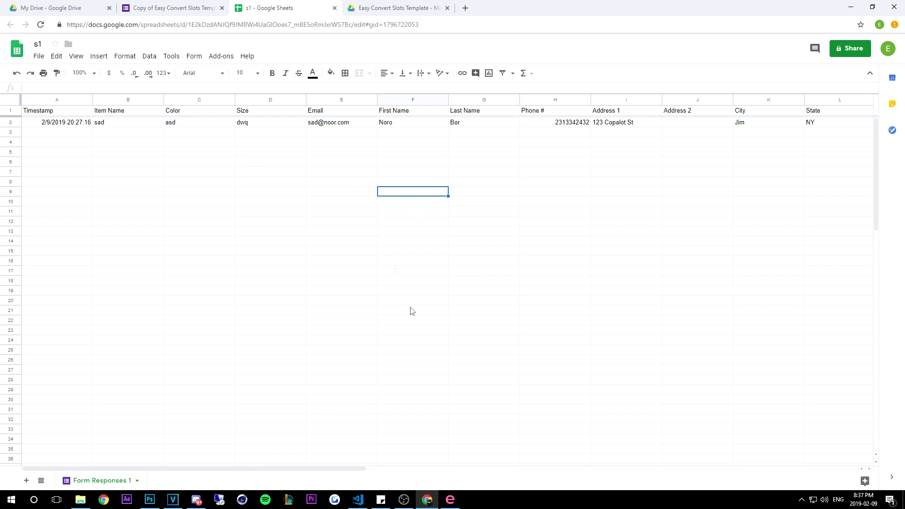
Step: Open the Easy Convert Format template from EasyConvert and make an editable copy of it
{"action": "left_click", "coordinate": [452, 499]}
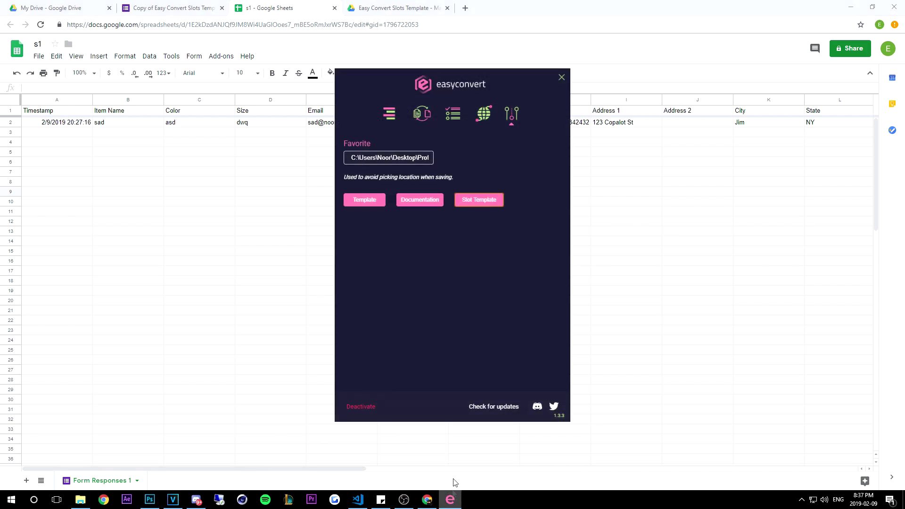
{"action": "left_click", "coordinate": [370, 200]}
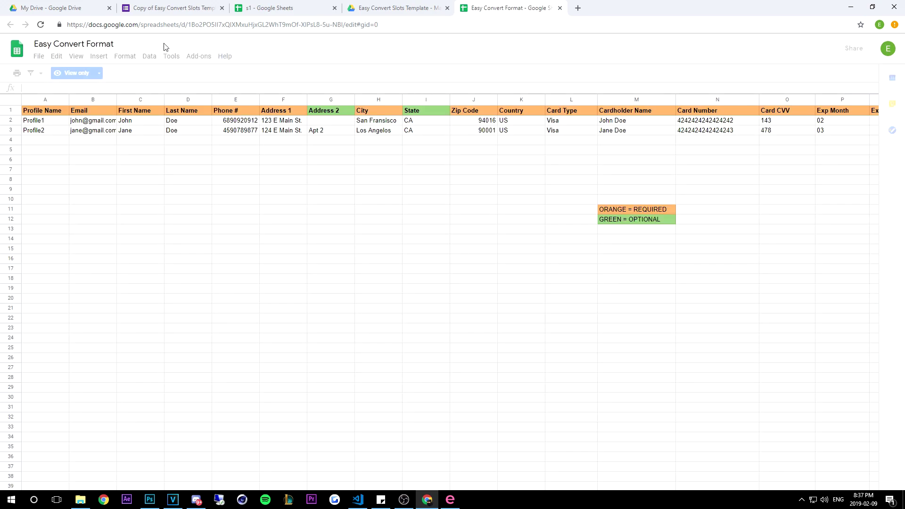
{"action": "left_click", "coordinate": [39, 57]}
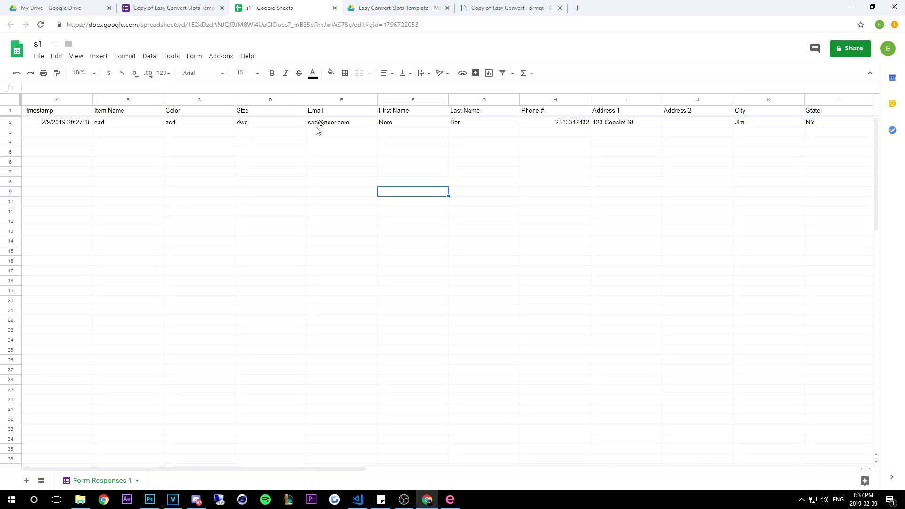
Step: Select and copy the response values in row 2, from E2 (Email) through U2 (Billing Same?)
{"action": "left_click", "coordinate": [321, 123]}
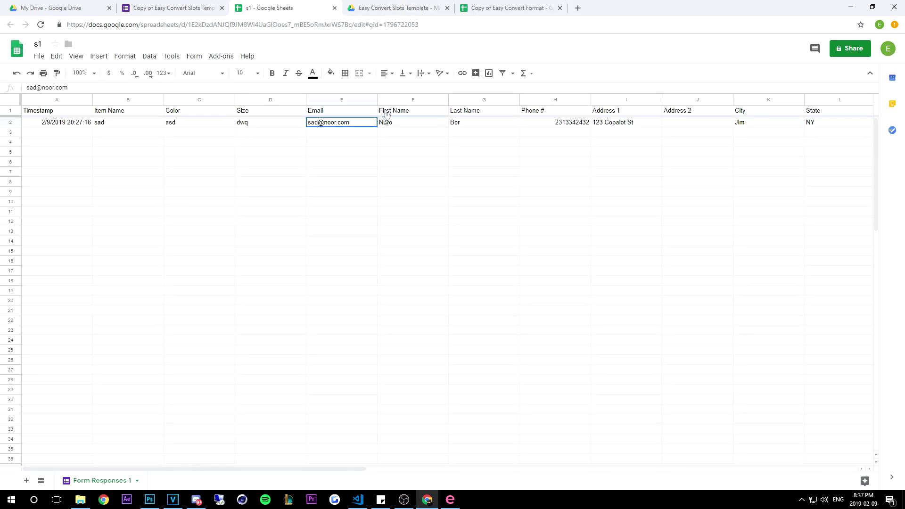
{"action": "left_click", "coordinate": [342, 99]}
{"action": "left_click", "coordinate": [332, 125]}
{"action": "left_click", "coordinate": [332, 134]}
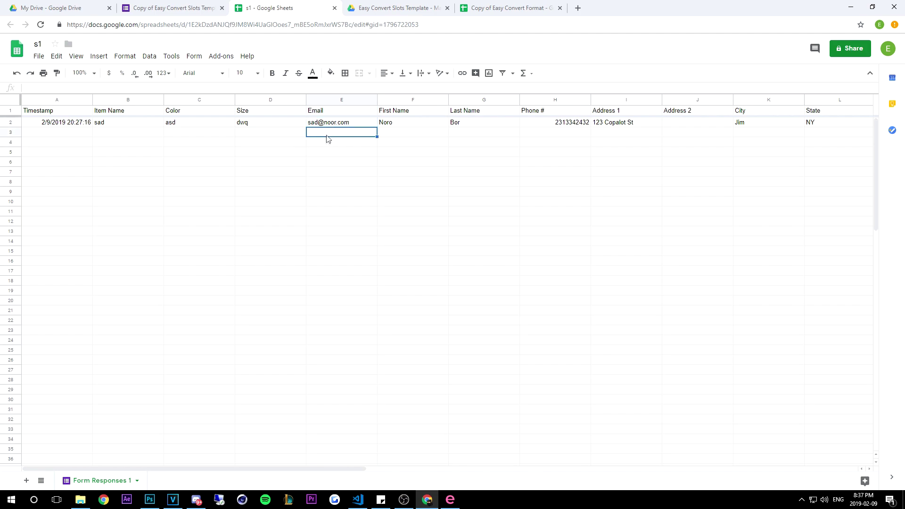
{"action": "left_click_drag", "start_coordinate": [328, 123], "coordinate": [423, 178]}
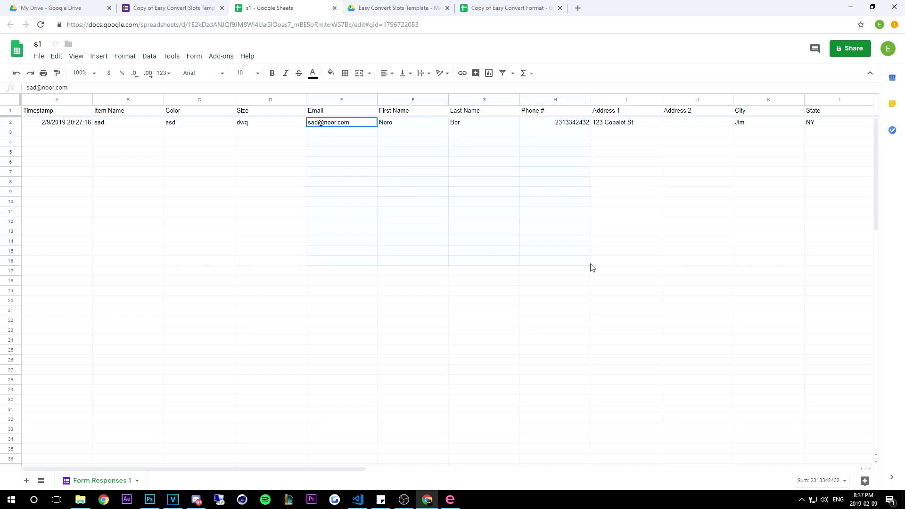
{"action": "mouse_move", "coordinate": [642, 280]}
{"action": "left_mouse_down"}
{"action": "mouse_move", "coordinate": [627, 307]}
{"action": "mouse_move", "coordinate": [632, 289]}
{"action": "left_mouse_up"}
{"action": "left_click", "coordinate": [471, 193]}
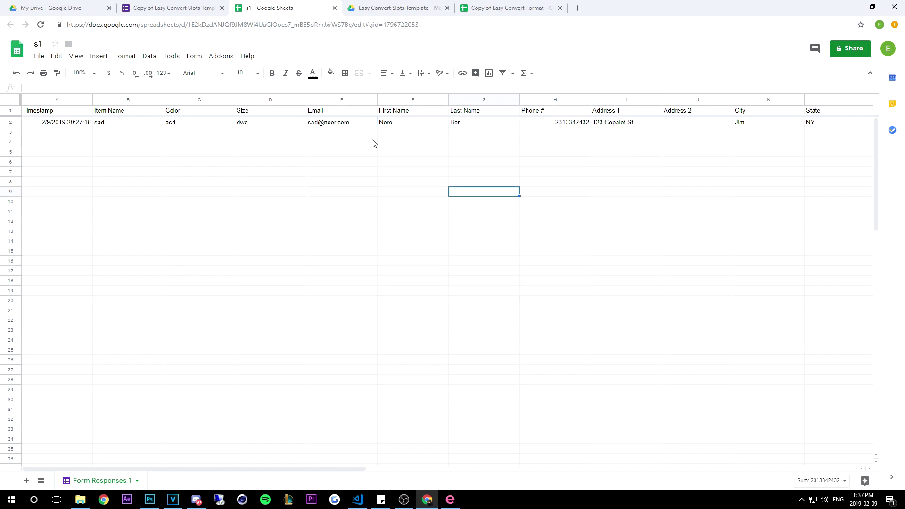
{"action": "left_click", "coordinate": [349, 126]}
{"action": "left_click_drag", "start_coordinate": [349, 127], "coordinate": [467, 136]}
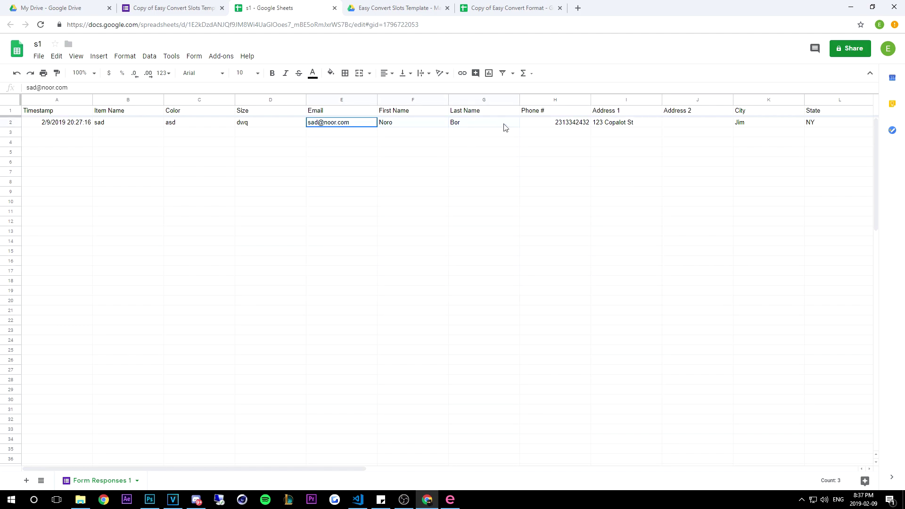
{"action": "scroll", "coordinate": [891, 133], "scroll_direction": "right", "scroll_amount": 10}
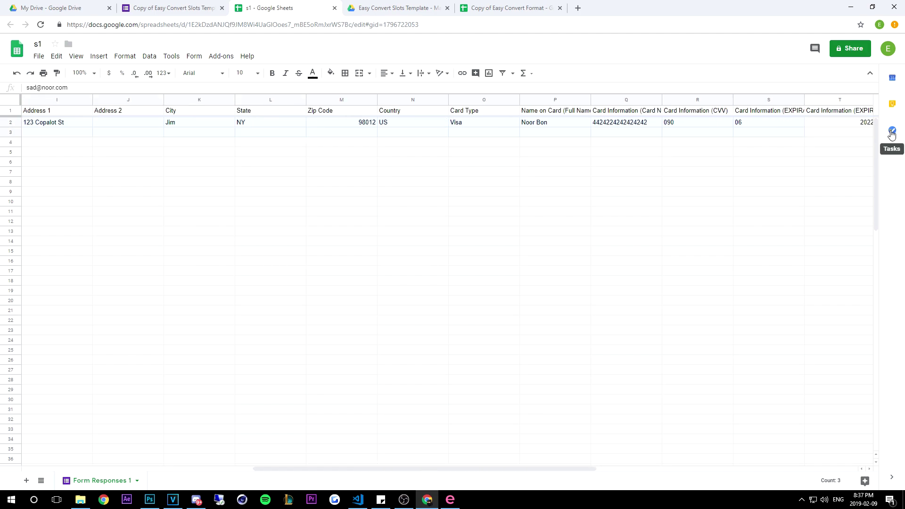
{"action": "left_click", "coordinate": [431, 125], "text": "shift"}
{"action": "key", "text": "ctrl+c"}
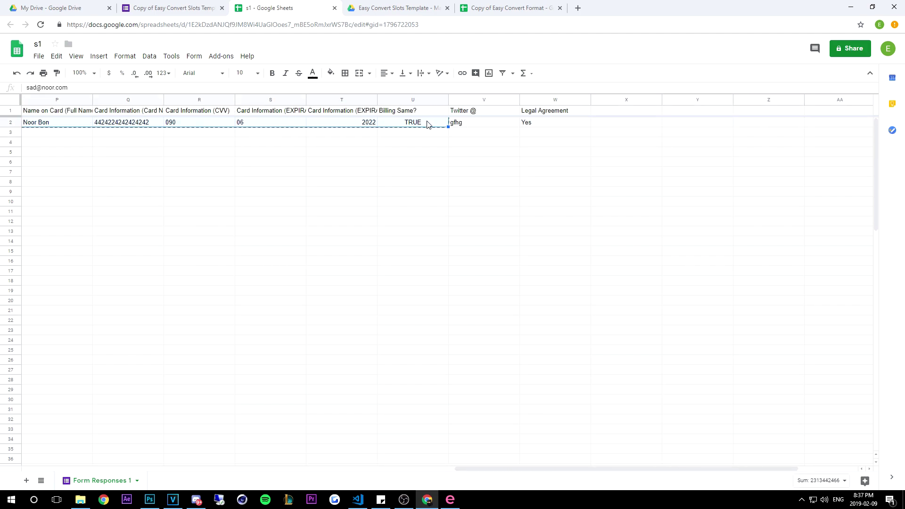
{"action": "right_click", "coordinate": [345, 124]}
{"action": "key", "text": "Escape"}
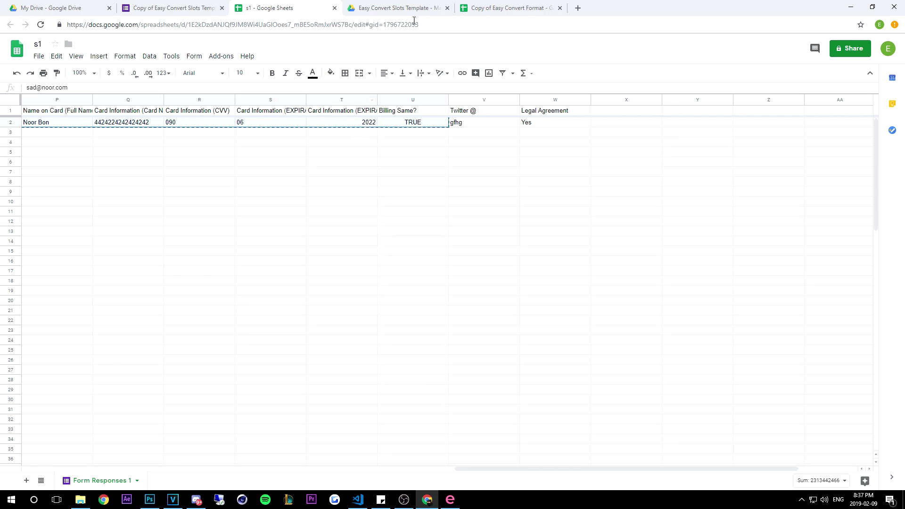
Step: Clear sample rows 2–12 and the legend text in the Copy of Easy Convert Format sheet
{"action": "left_click", "coordinate": [500, 12]}
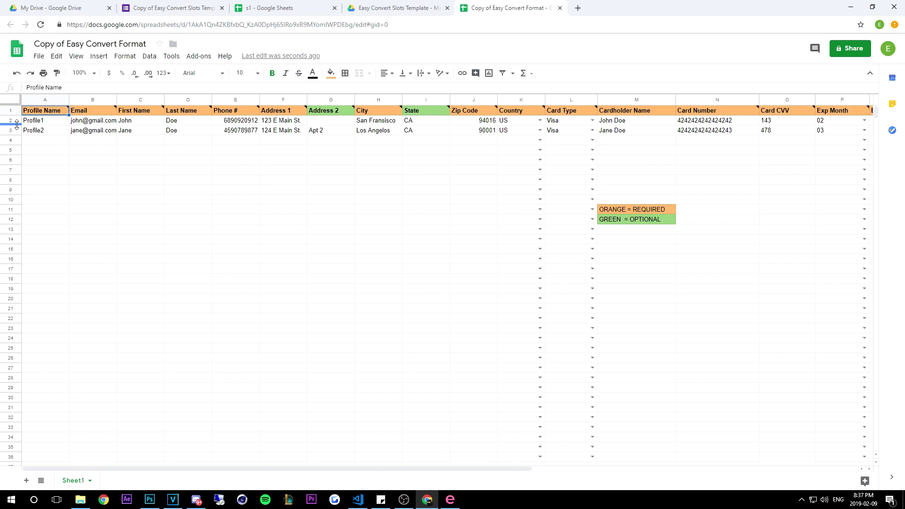
{"action": "key", "text": "Down"}
{"action": "left_click_drag", "start_coordinate": [14, 132], "coordinate": [8, 217]}
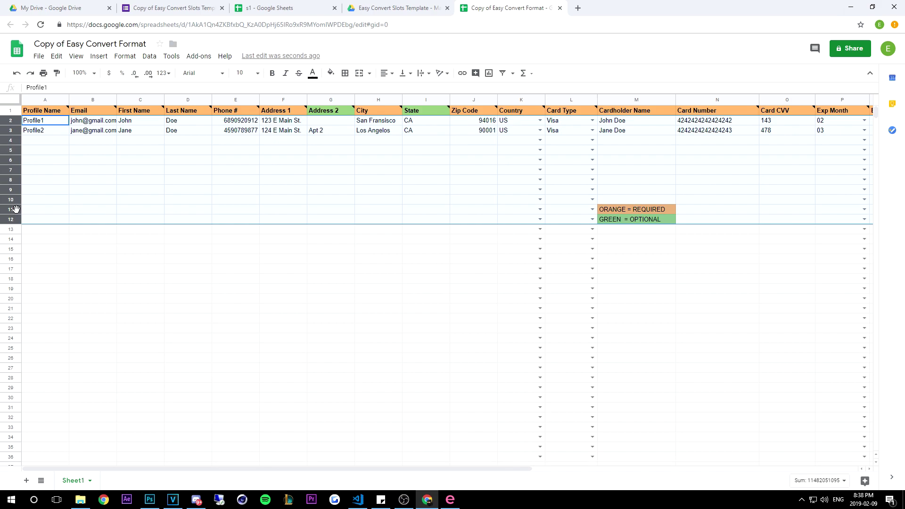
{"action": "key", "text": "ctrl+z"}
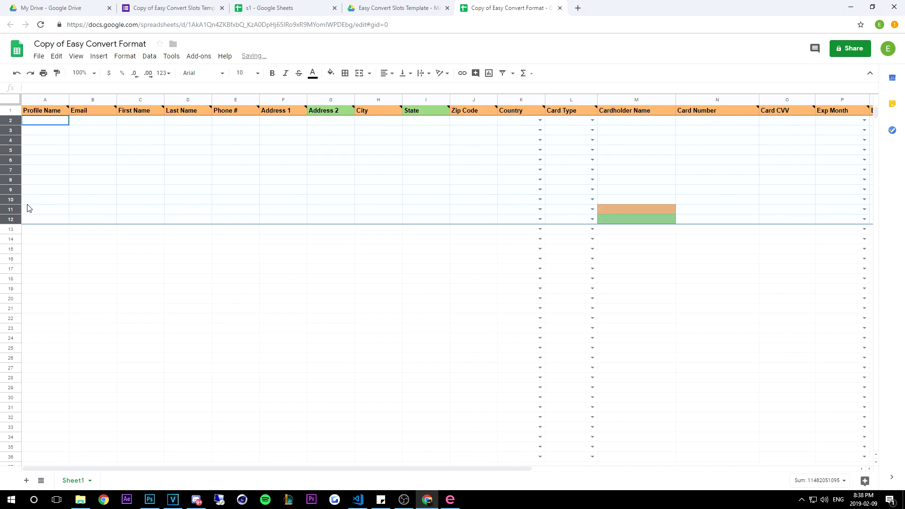
{"action": "left_click_drag", "start_coordinate": [495, 8], "coordinate": [409, 7]}
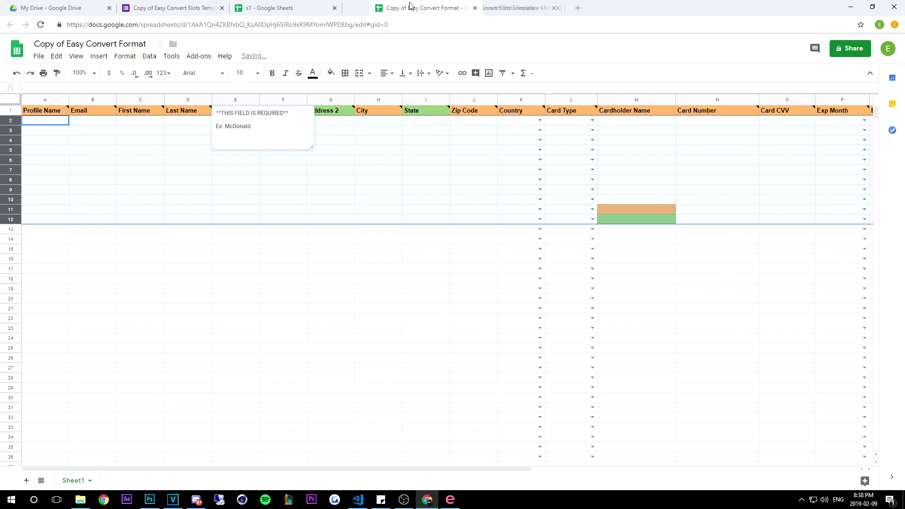
{"action": "left_click", "coordinate": [233, 180]}
Step: Paste the copied response values into row 2 of the format sheet starting at B2 under Email
{"action": "left_click", "coordinate": [299, 6]}
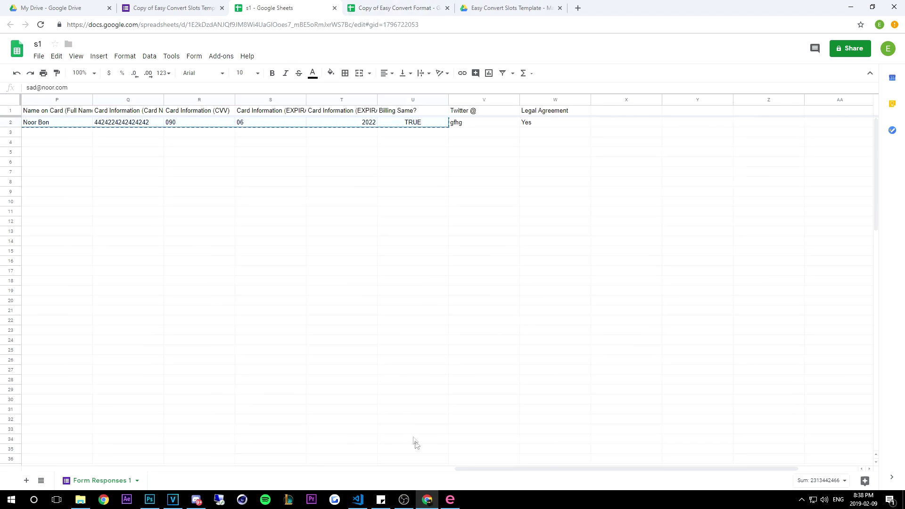
{"action": "left_click_drag", "start_coordinate": [476, 470], "coordinate": [74, 437]}
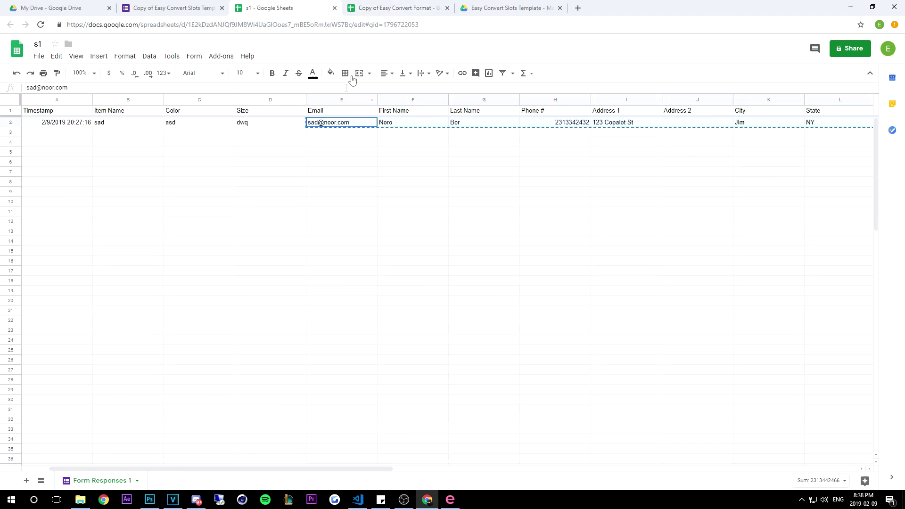
{"action": "left_click", "coordinate": [397, 8]}
{"action": "left_click", "coordinate": [47, 113]}
{"action": "left_click", "coordinate": [45, 136]}
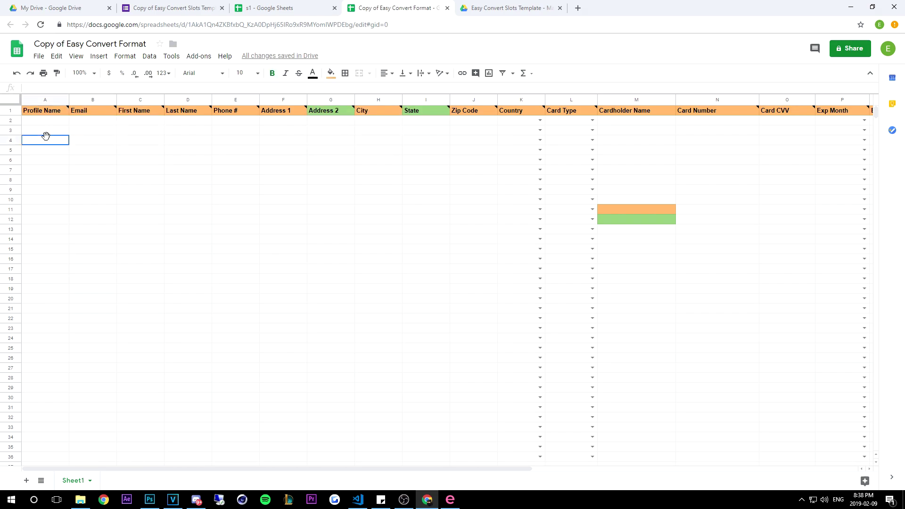
{"action": "left_click", "coordinate": [293, 6]}
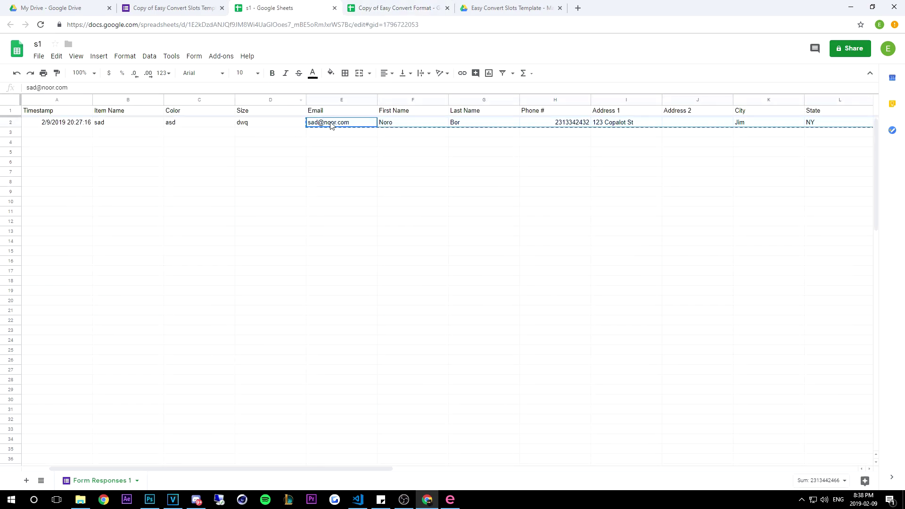
{"action": "left_click_drag", "start_coordinate": [298, 468], "coordinate": [701, 459]}
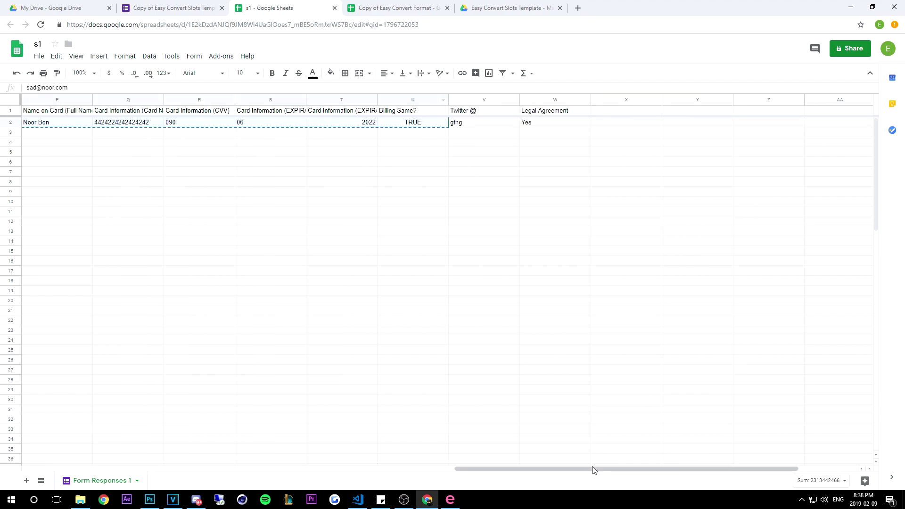
{"action": "left_click_drag", "start_coordinate": [592, 470], "coordinate": [160, 469]}
{"action": "left_click", "coordinate": [399, 8]}
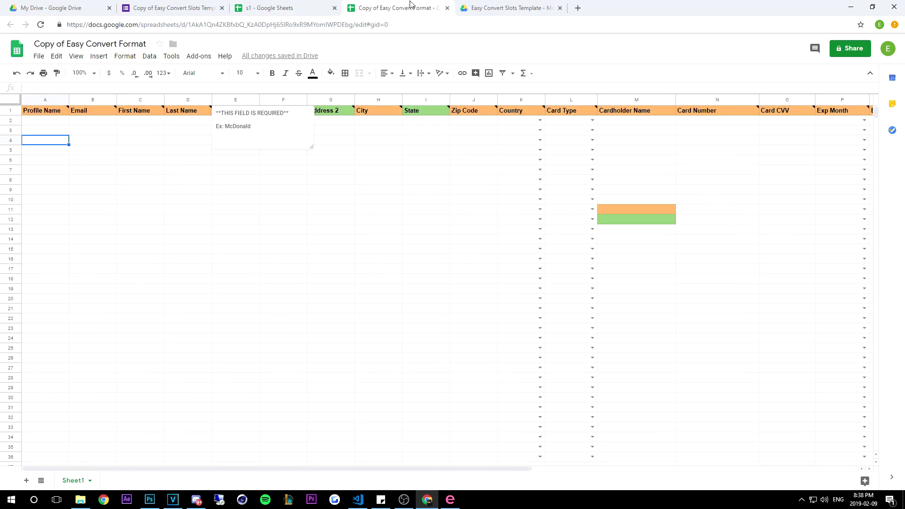
{"action": "left_click", "coordinate": [181, 162]}
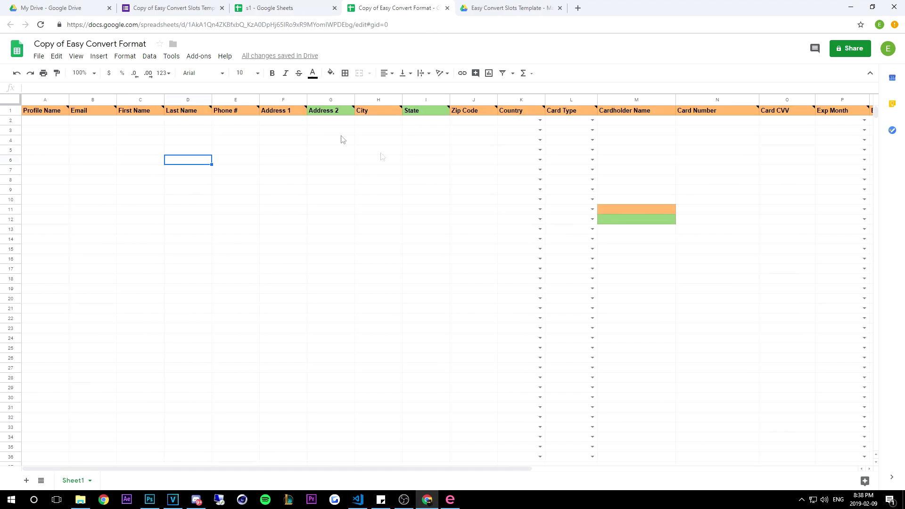
{"action": "left_click", "coordinate": [95, 124]}
{"action": "key", "text": "ctrl+v"}
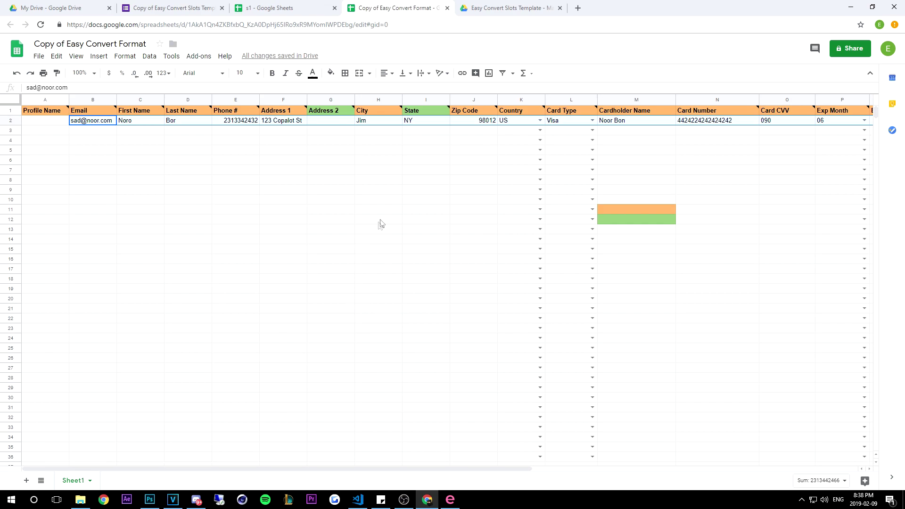
{"action": "left_click", "coordinate": [325, 212]}
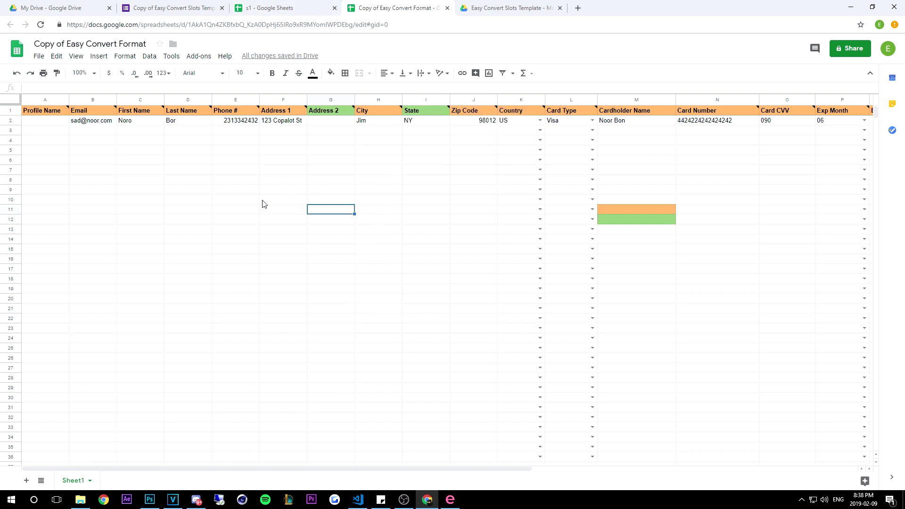
{"action": "left_click", "coordinate": [136, 10]}
{"action": "left_click", "coordinate": [396, 5]}
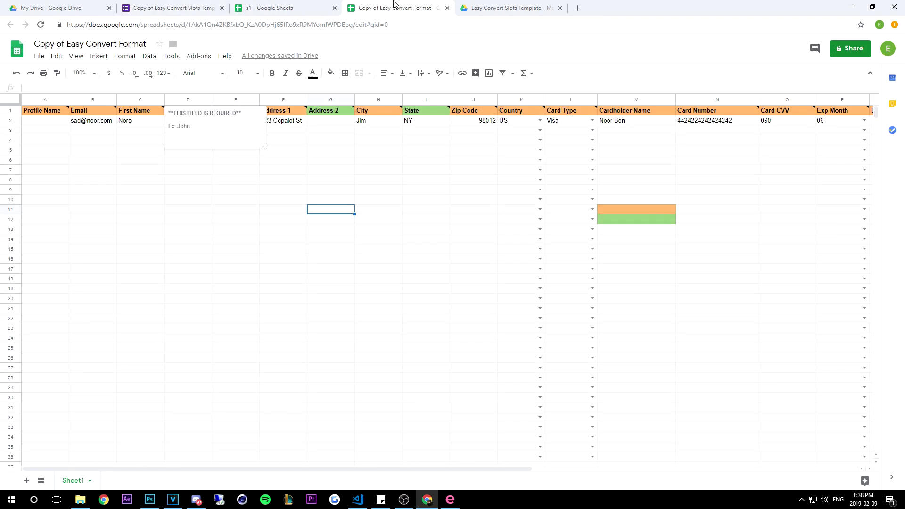
{"action": "left_click", "coordinate": [267, 8]}
{"action": "left_click", "coordinate": [204, 144]}
{"action": "key", "text": "Up"}
{"action": "key", "text": "Up"}
{"action": "scroll", "coordinate": [561, 464], "scroll_direction": "right", "scroll_amount": 8}
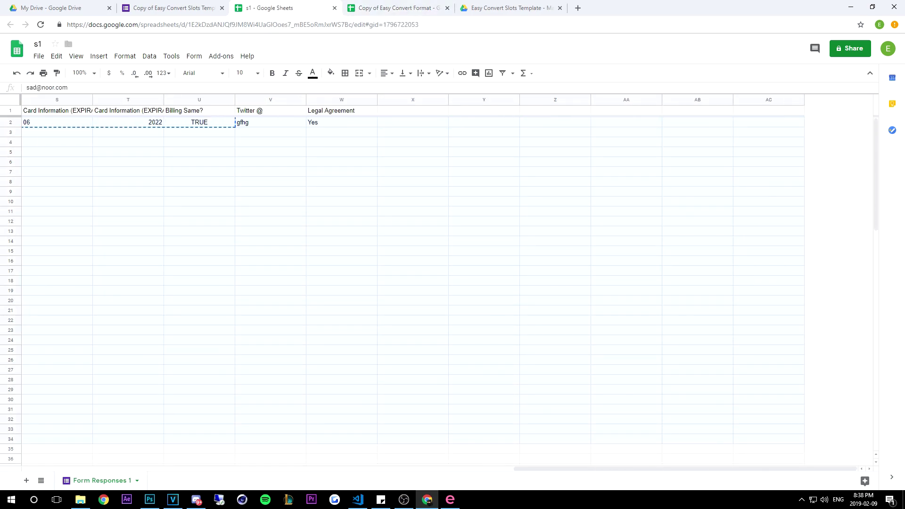
{"action": "scroll", "coordinate": [561, 464], "scroll_direction": "down", "scroll_amount": 3}
{"action": "scroll", "coordinate": [255, 297], "scroll_direction": "up", "scroll_amount": 2}
{"action": "scroll", "coordinate": [2, 158], "scroll_direction": "left", "scroll_amount": 3}
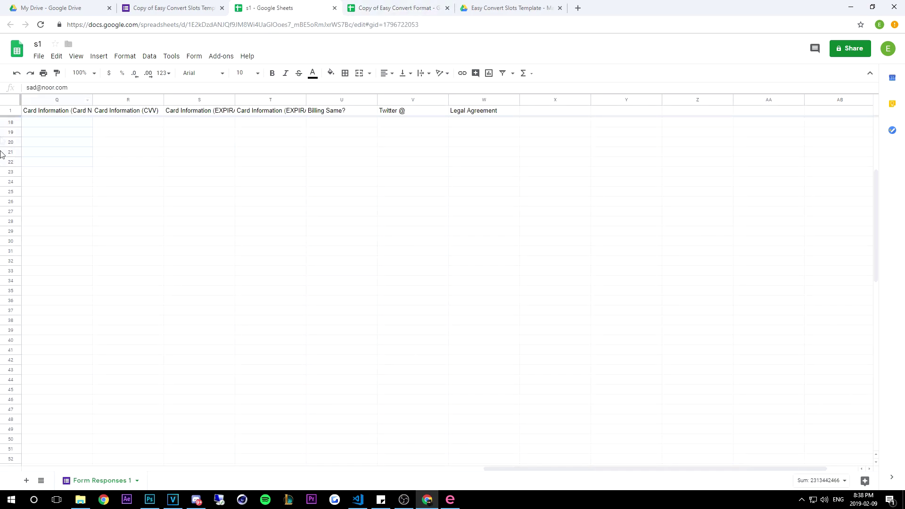
{"action": "scroll", "coordinate": [3, 92], "scroll_direction": "up", "scroll_amount": 2}
{"action": "left_click", "coordinate": [215, 181]}
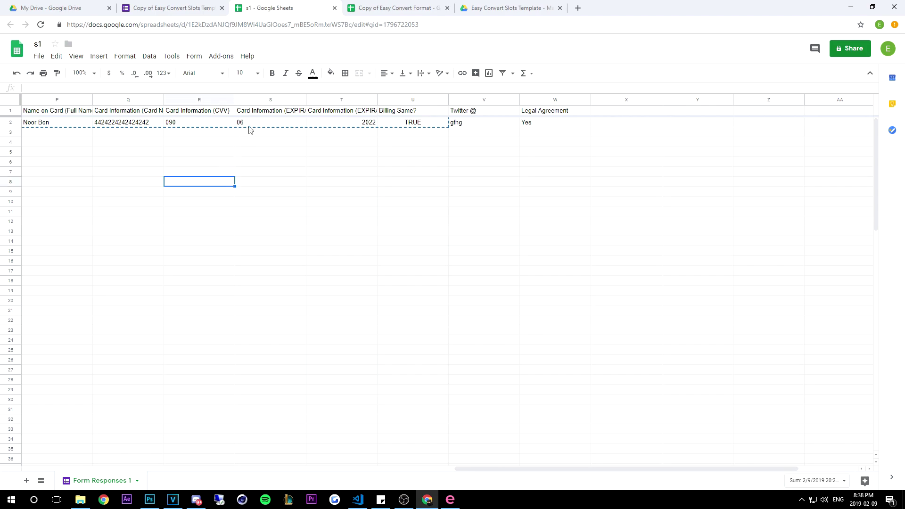
{"action": "left_click", "coordinate": [271, 98]}
{"action": "left_click_drag", "start_coordinate": [271, 98], "coordinate": [348, 100]}
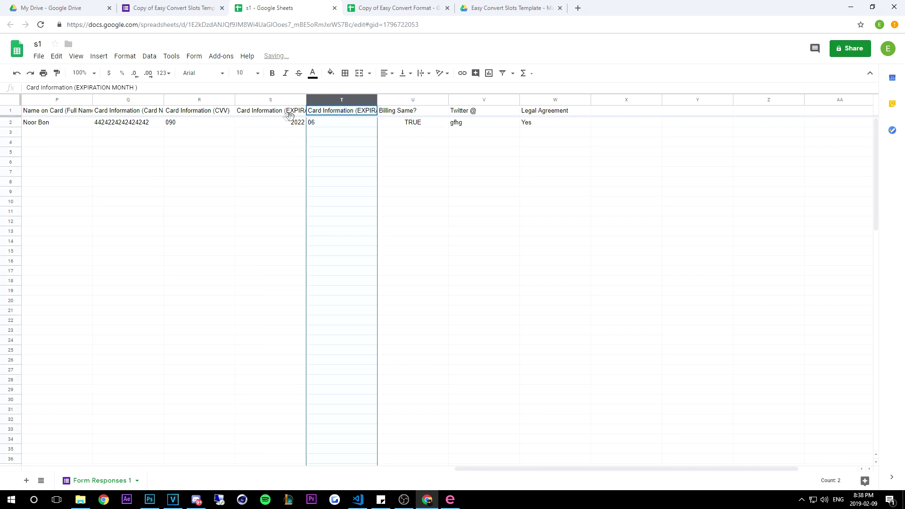
{"action": "left_click", "coordinate": [277, 127]}
{"action": "left_click", "coordinate": [329, 125]}
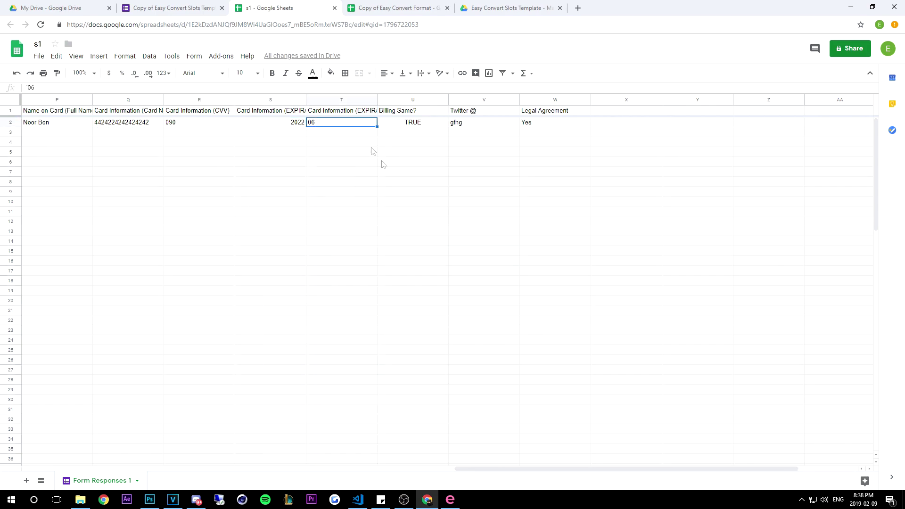
{"action": "left_click_drag", "start_coordinate": [519, 469], "coordinate": [465, 470]}
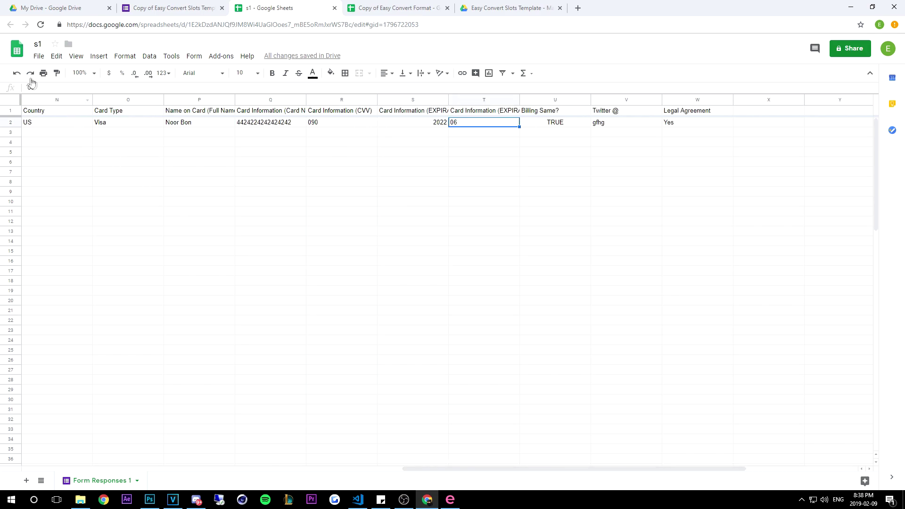
{"action": "left_click", "coordinate": [13, 73]}
{"action": "left_click", "coordinate": [399, 8]}
{"action": "left_click", "coordinate": [417, 152]}
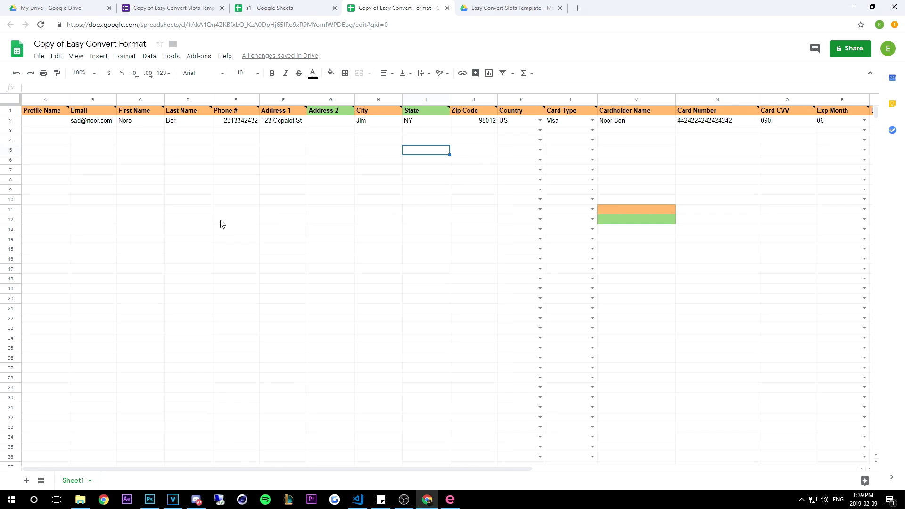
Step: Enter 'efcg' as the Profile Name in cell A2
{"action": "left_click_drag", "start_coordinate": [401, 469], "coordinate": [259, 403]}
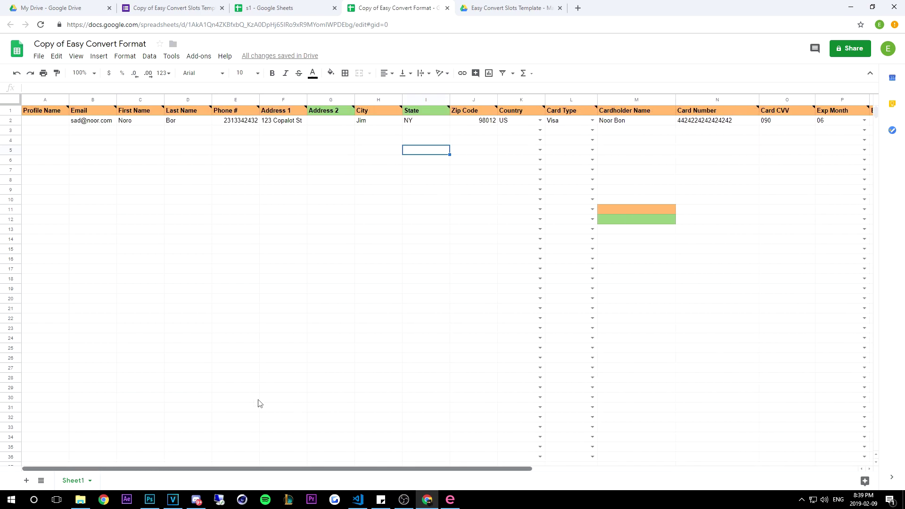
{"action": "left_click", "coordinate": [42, 122]}
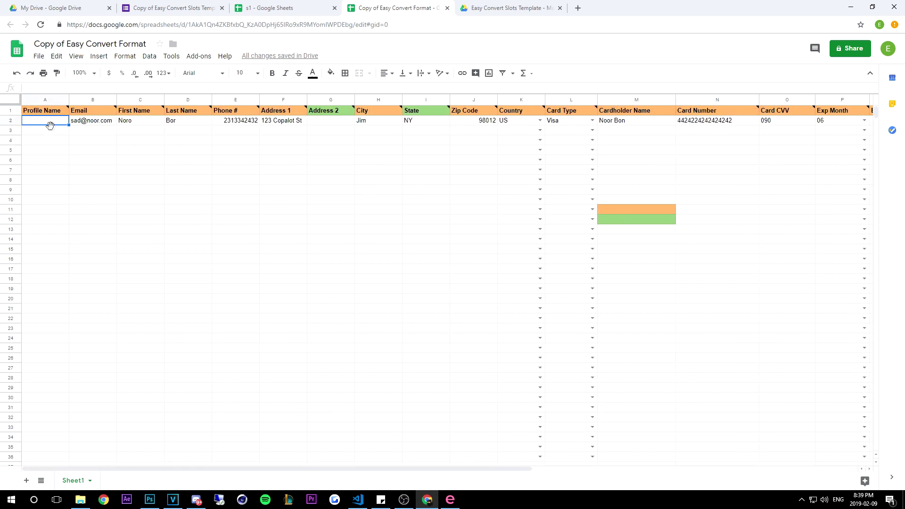
{"action": "type", "text": "efcg"}
{"action": "left_click", "coordinate": [76, 152]}
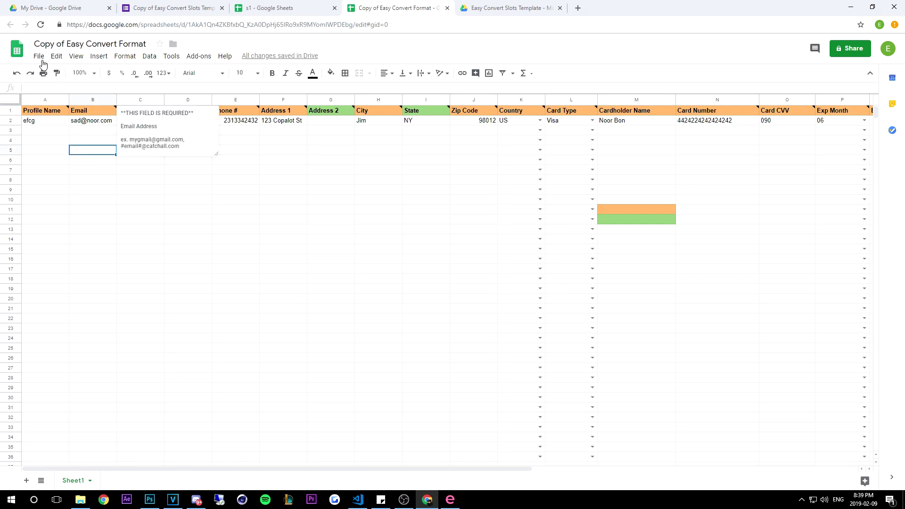
{"action": "left_click", "coordinate": [54, 168]}
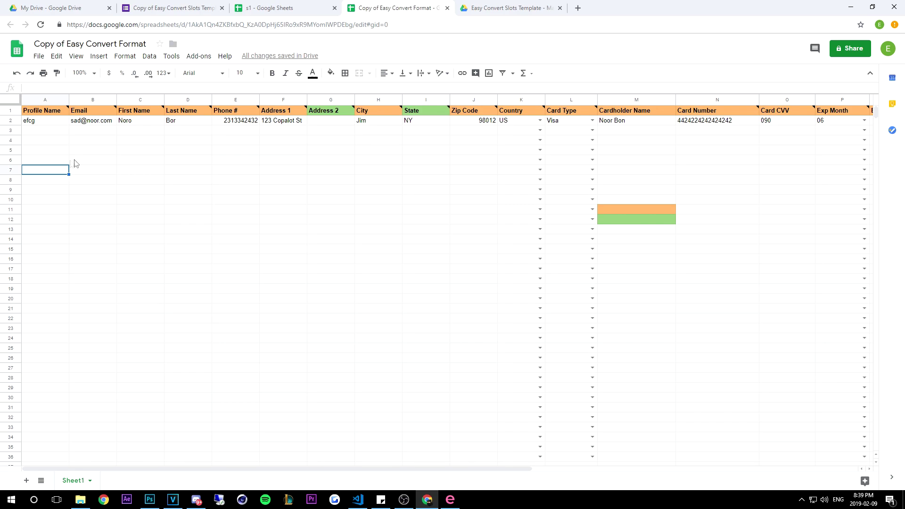
Step: Download the current sheet as a .csv file and show it in the Downloads folder
{"action": "left_click", "coordinate": [37, 59]}
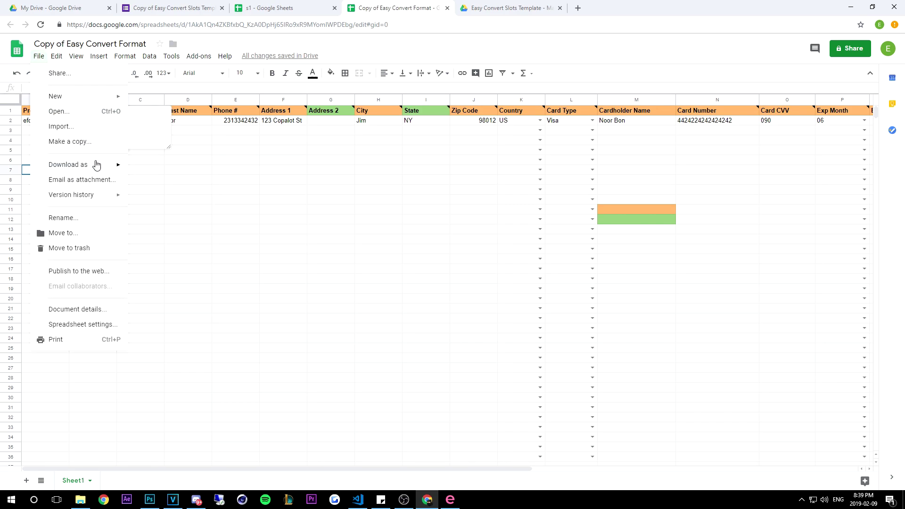
{"action": "mouse_move", "coordinate": [98, 164]}
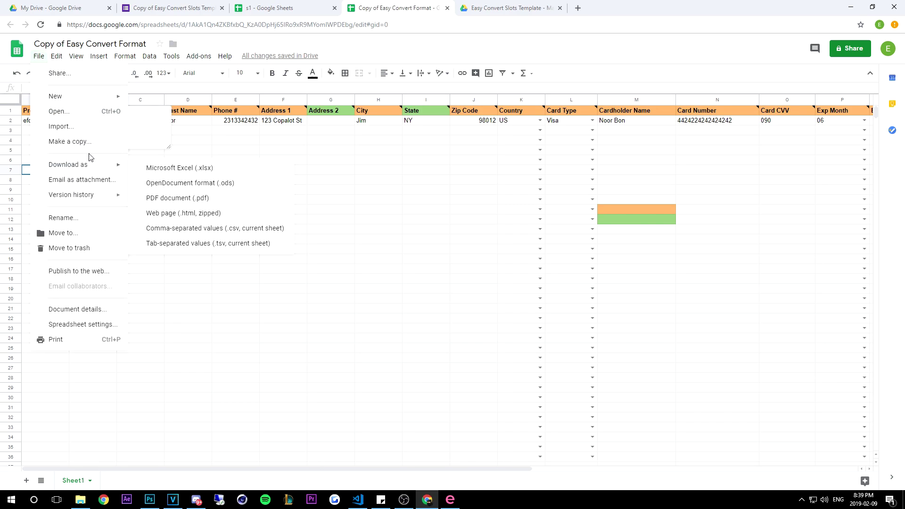
{"action": "left_click", "coordinate": [211, 231]}
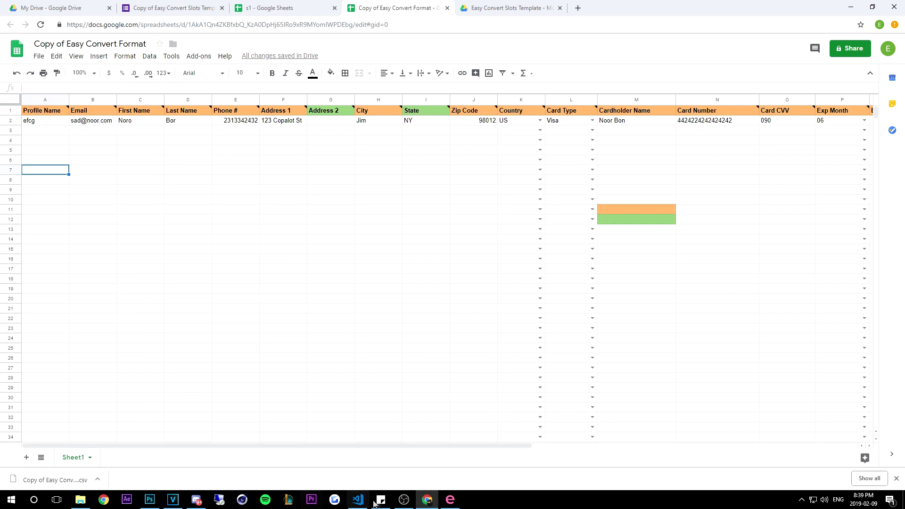
{"action": "left_click", "coordinate": [98, 479]}
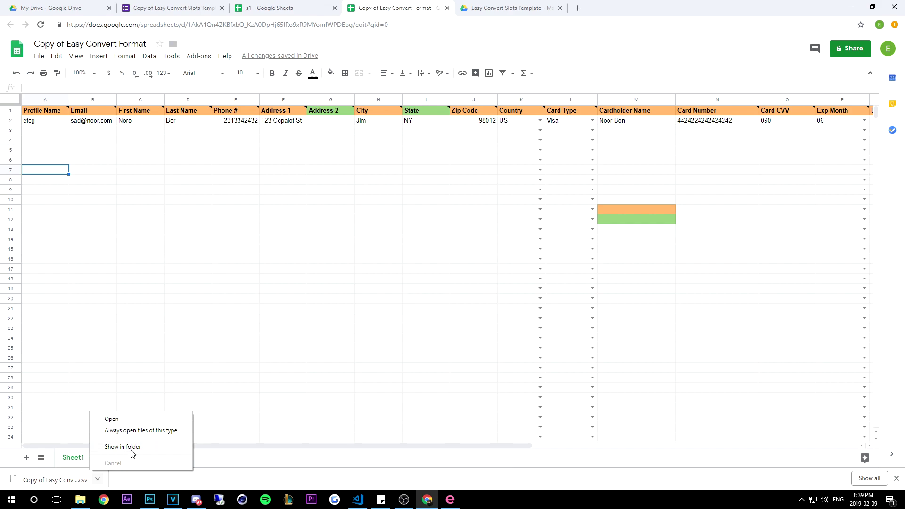
{"action": "left_click", "coordinate": [133, 453]}
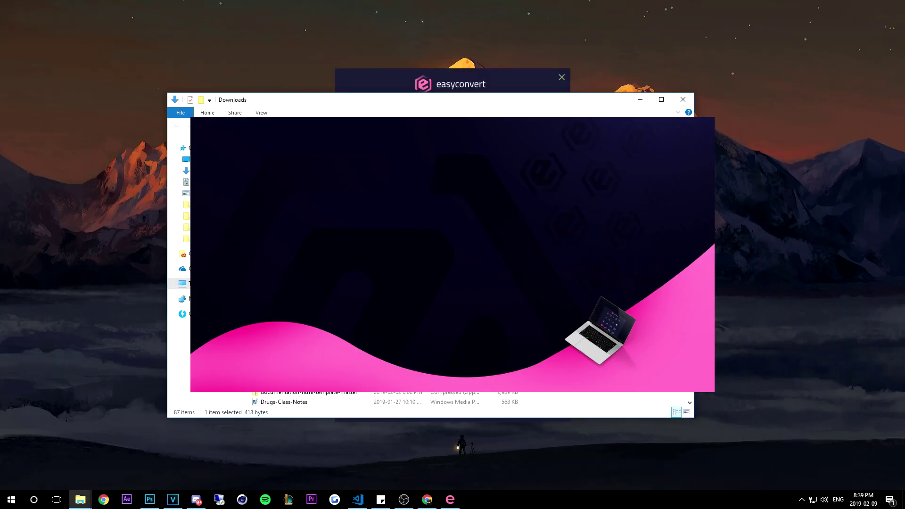
Step: Move Copy of Easy Convert Format - Sheet1.csv to the desktop and load it into EasyConvert's converter
{"action": "left_click_drag", "start_coordinate": [180, 198], "coordinate": [90, 118]}
{"action": "left_click", "coordinate": [461, 85]}
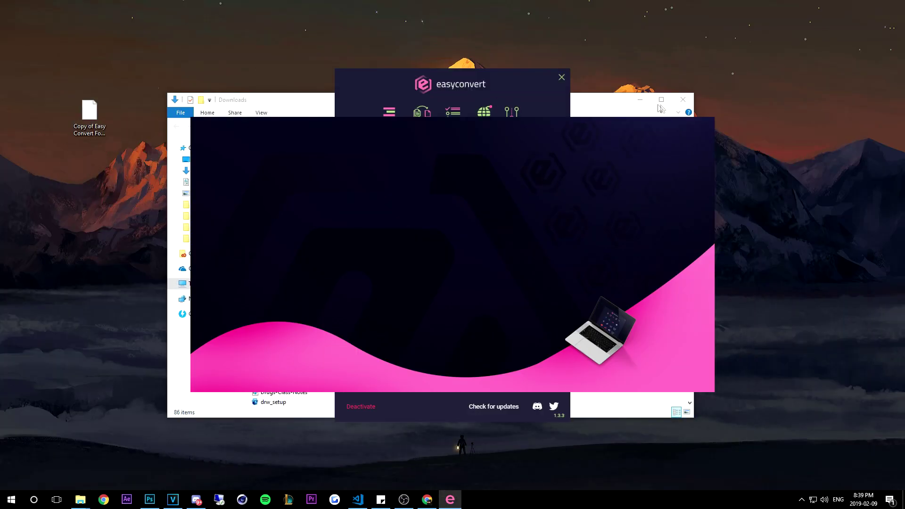
{"action": "left_click", "coordinate": [683, 99]}
{"action": "left_click", "coordinate": [422, 113]}
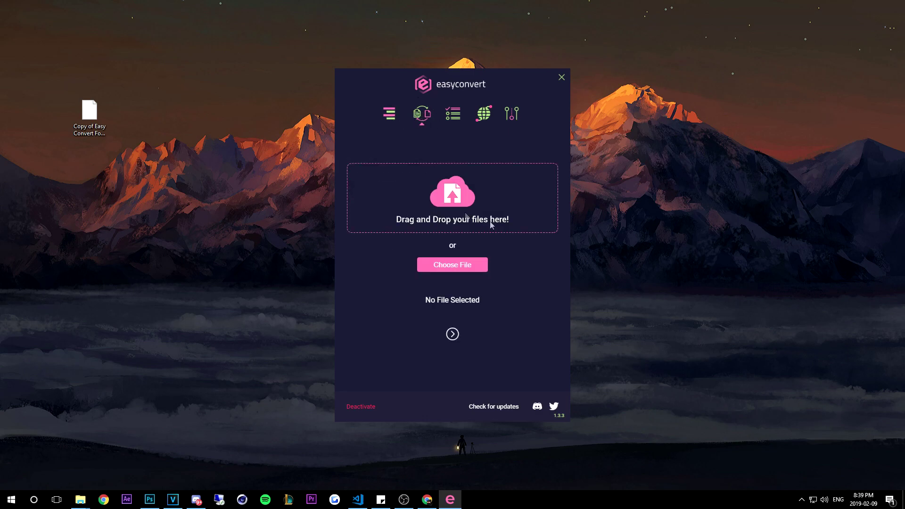
{"action": "left_click_drag", "start_coordinate": [90, 113], "coordinate": [401, 212]}
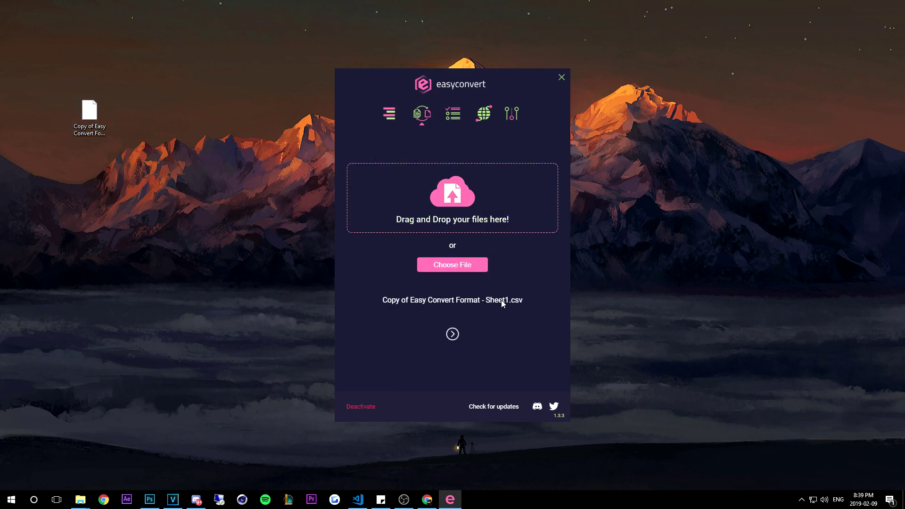
Step: Choose the target bot, name the output 'pd slot', and run the conversion
{"action": "left_click", "coordinate": [453, 334]}
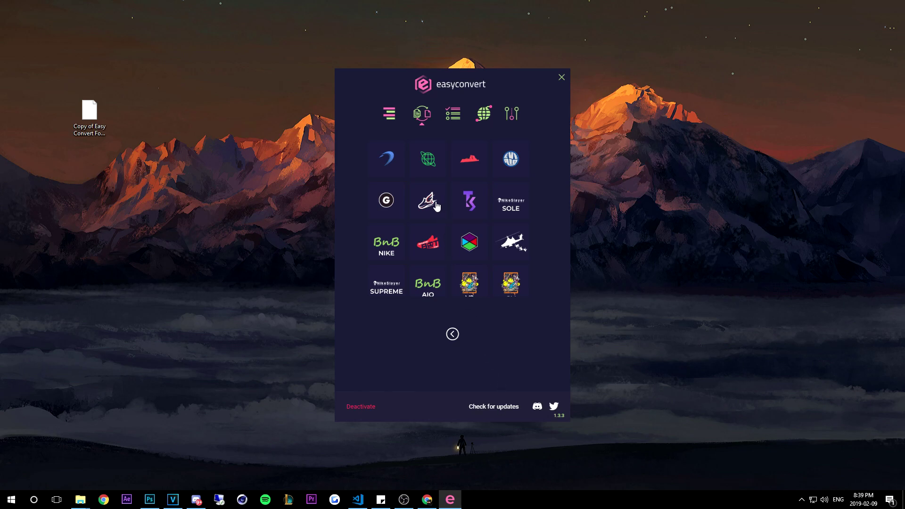
{"action": "left_click", "coordinate": [469, 160]}
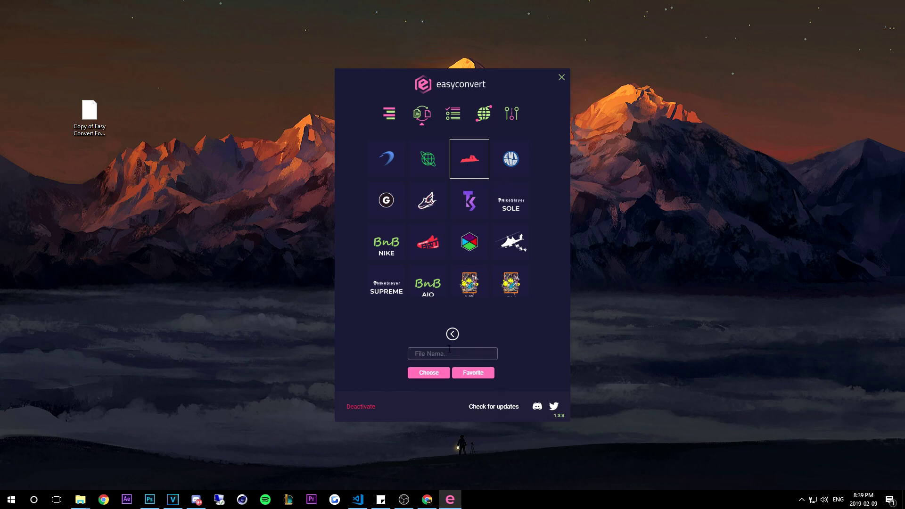
{"action": "left_click", "coordinate": [449, 353]}
{"action": "type", "text": "pd slot"}
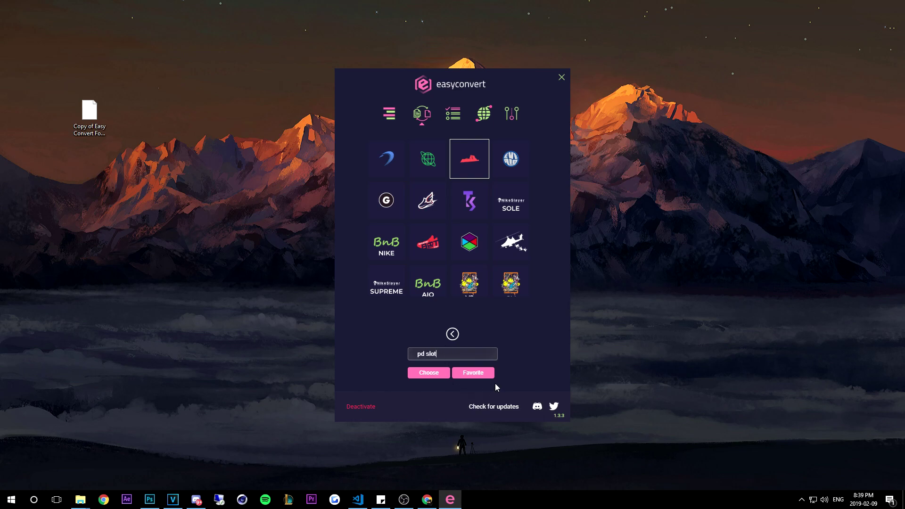
{"action": "left_click", "coordinate": [485, 375]}
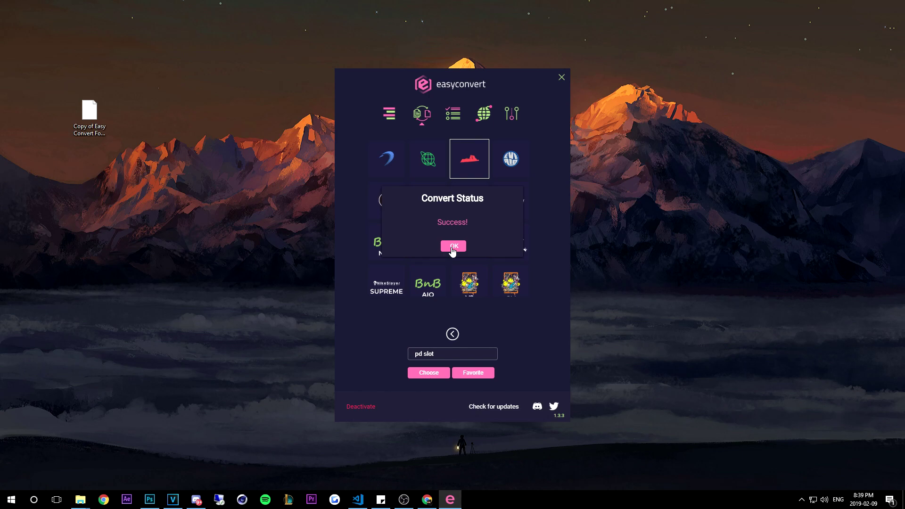
{"action": "left_click", "coordinate": [453, 247]}
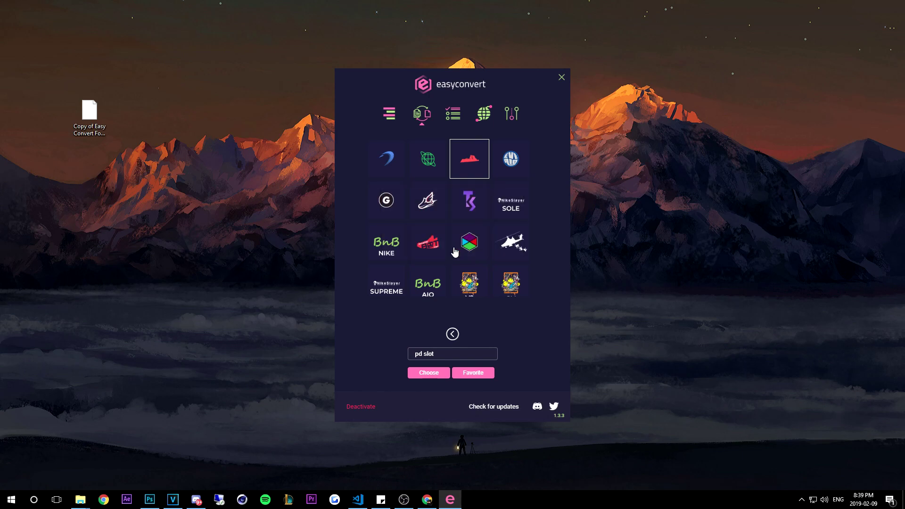